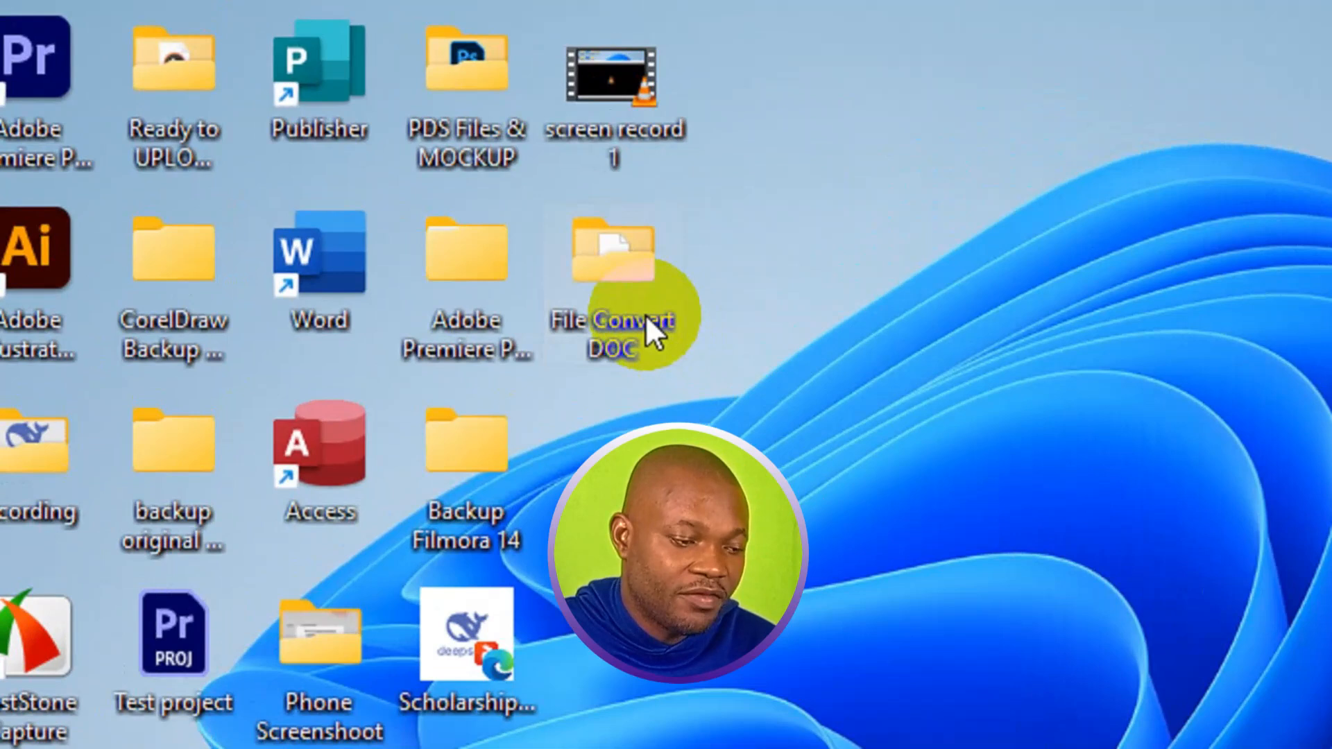
Step: Open the File Convert DOC folder on the desktop, and switch to the Maestra website in Chrome
double_click(645, 318)
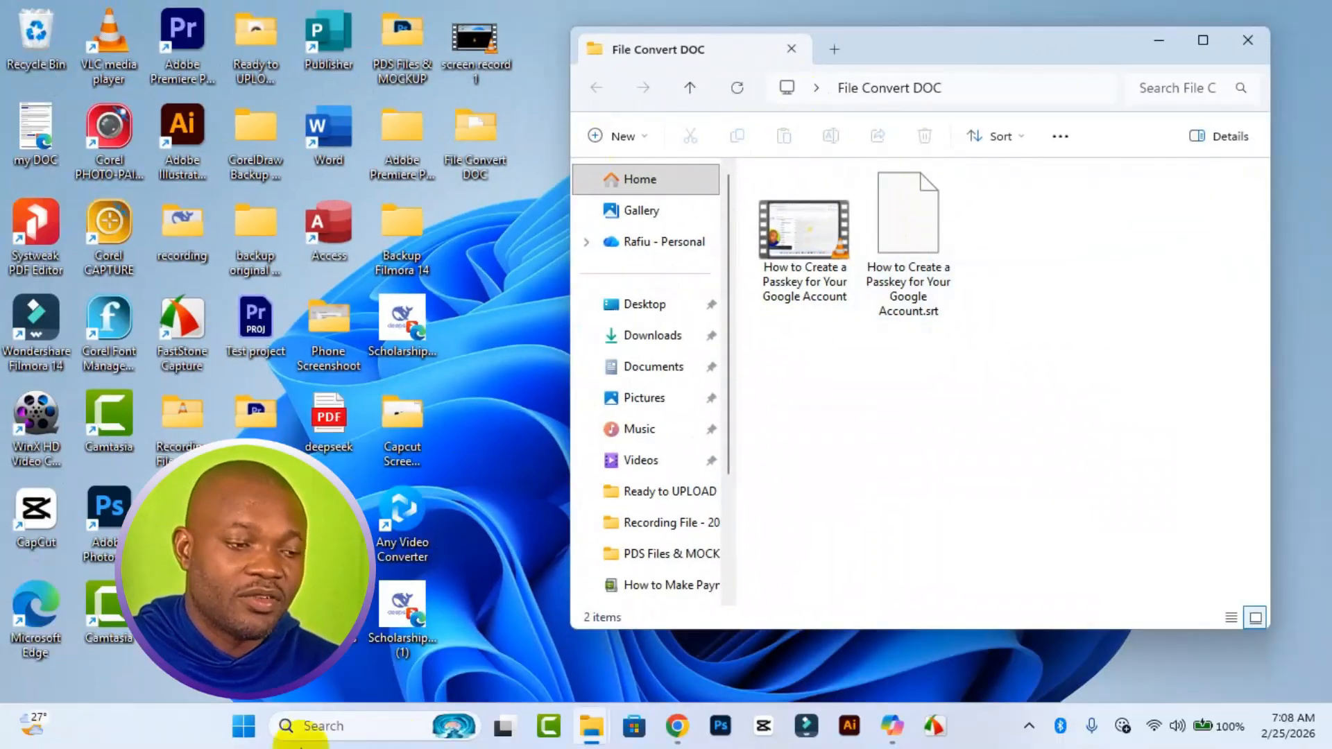
mouse_move(678, 724)
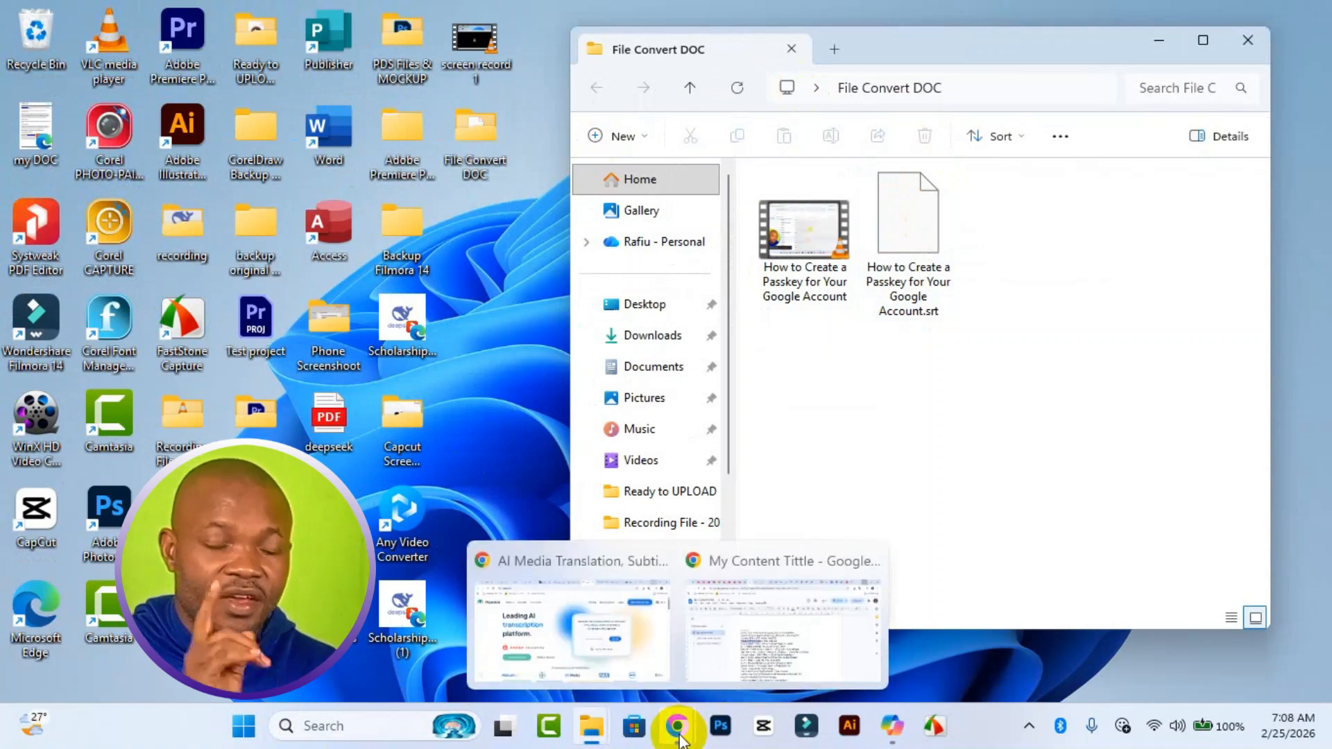
click(625, 666)
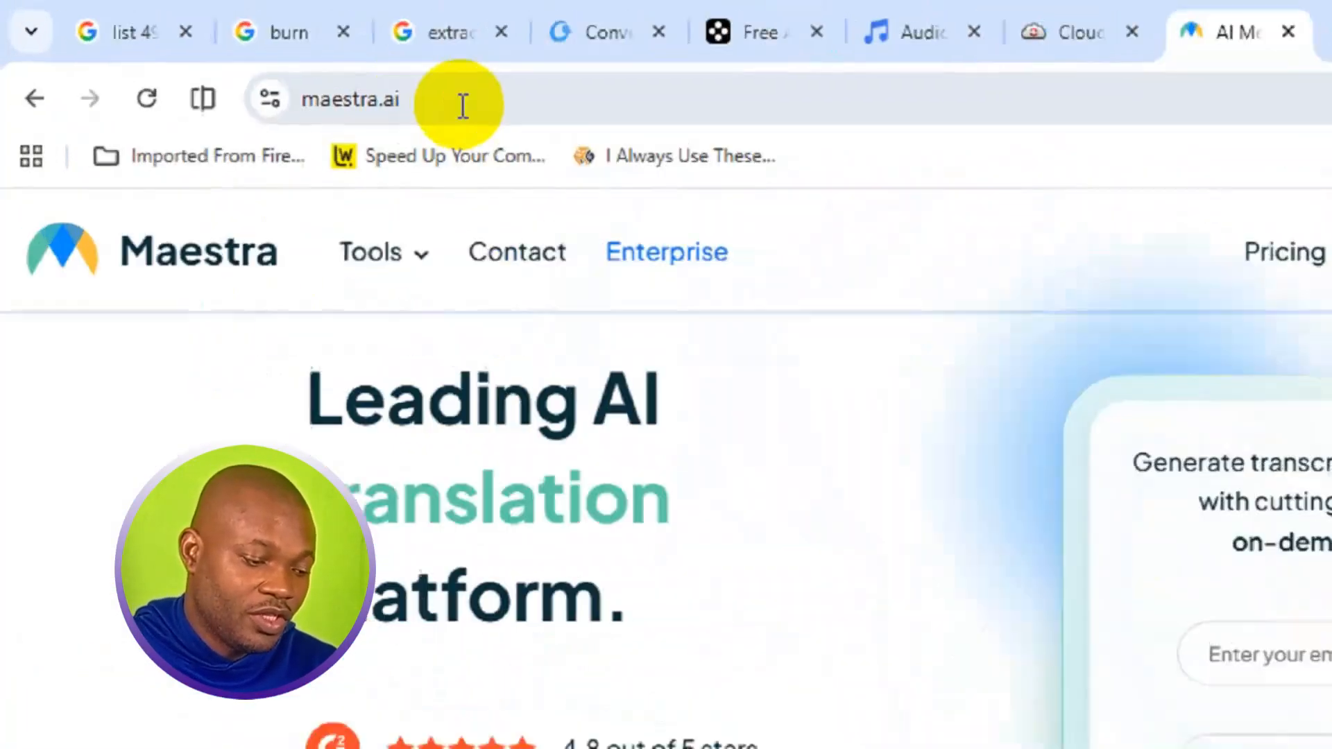
Step: Open Maestra's SRT Generator page from its Subtitle Generator tools and read which source types it accepts
click(286, 65)
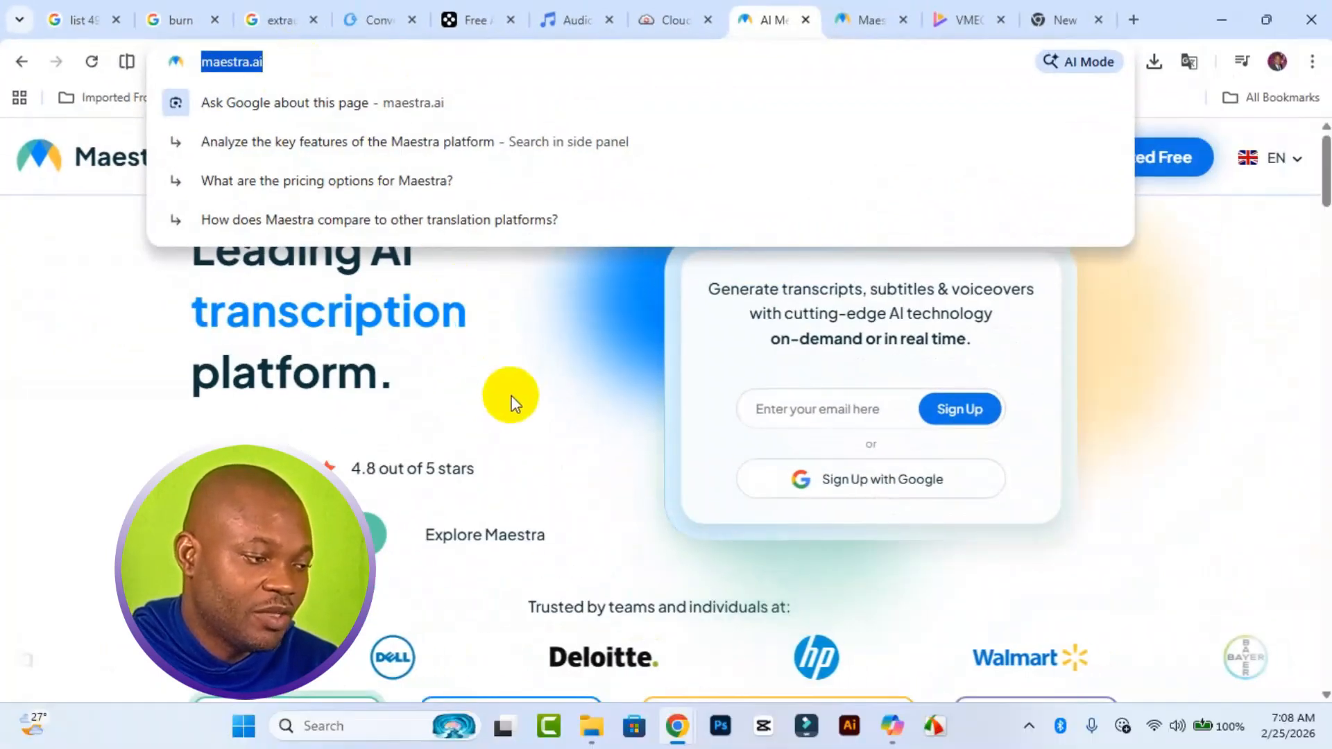
click(1024, 748)
right_click(512, 395)
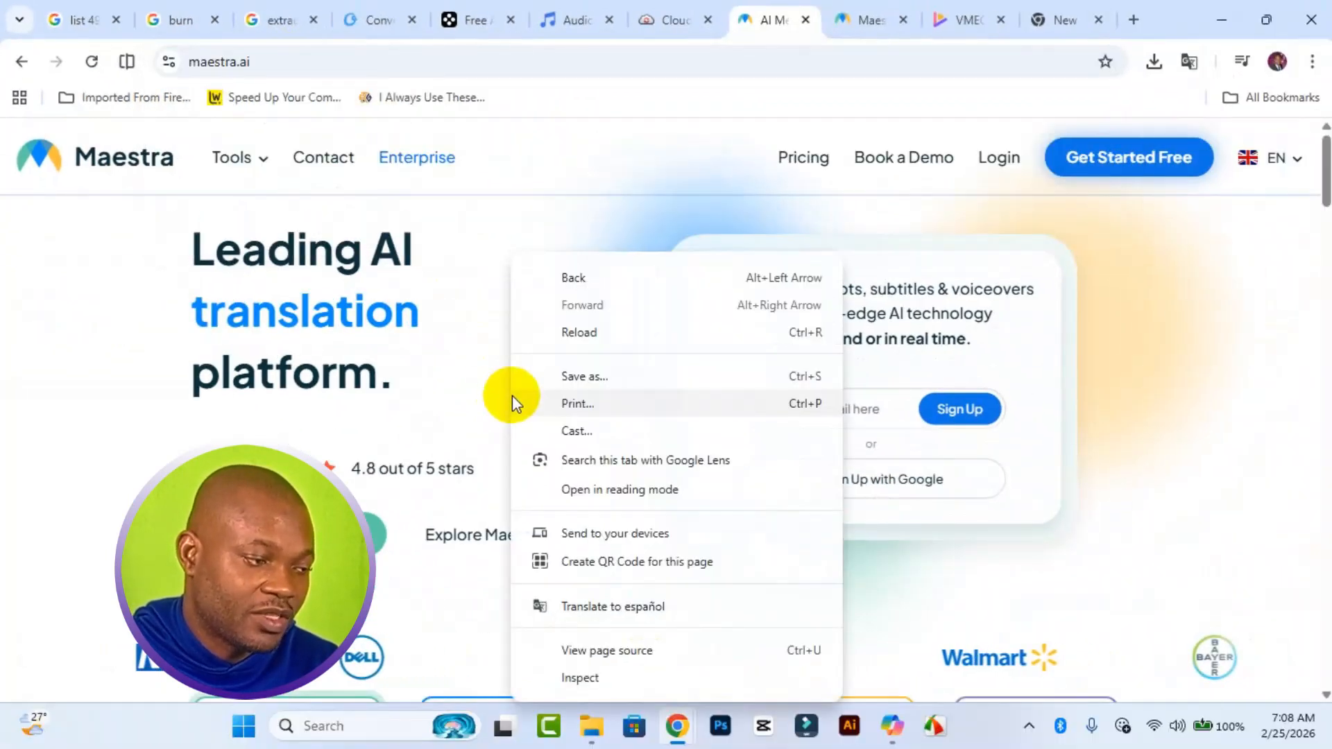
click(256, 176)
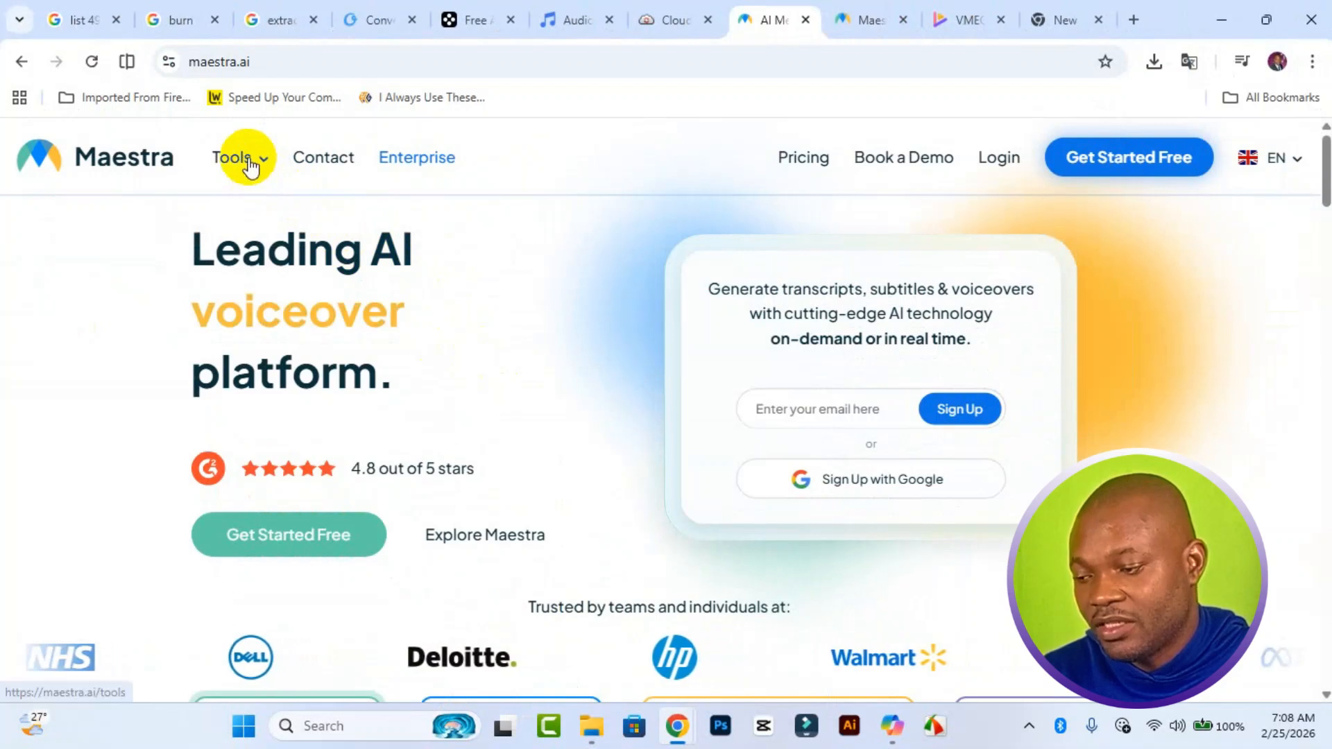
mouse_move(251, 167)
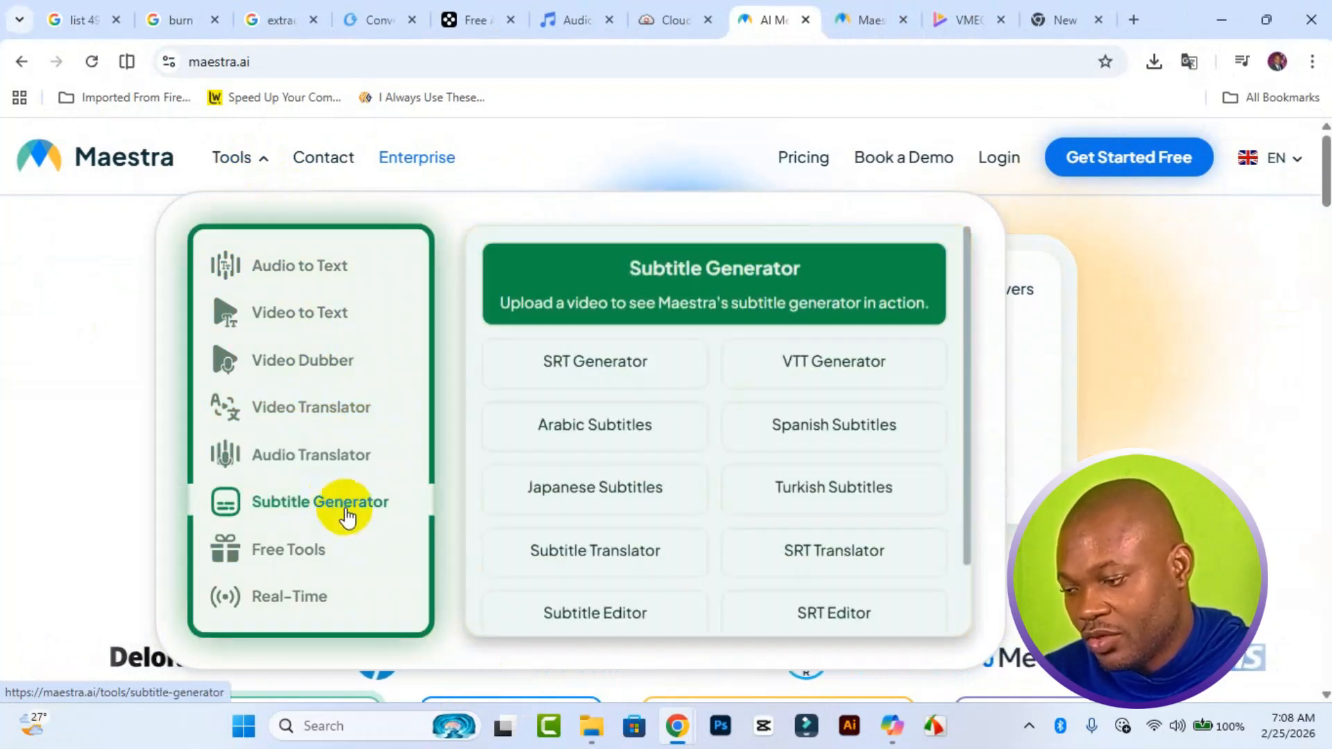
click(555, 376)
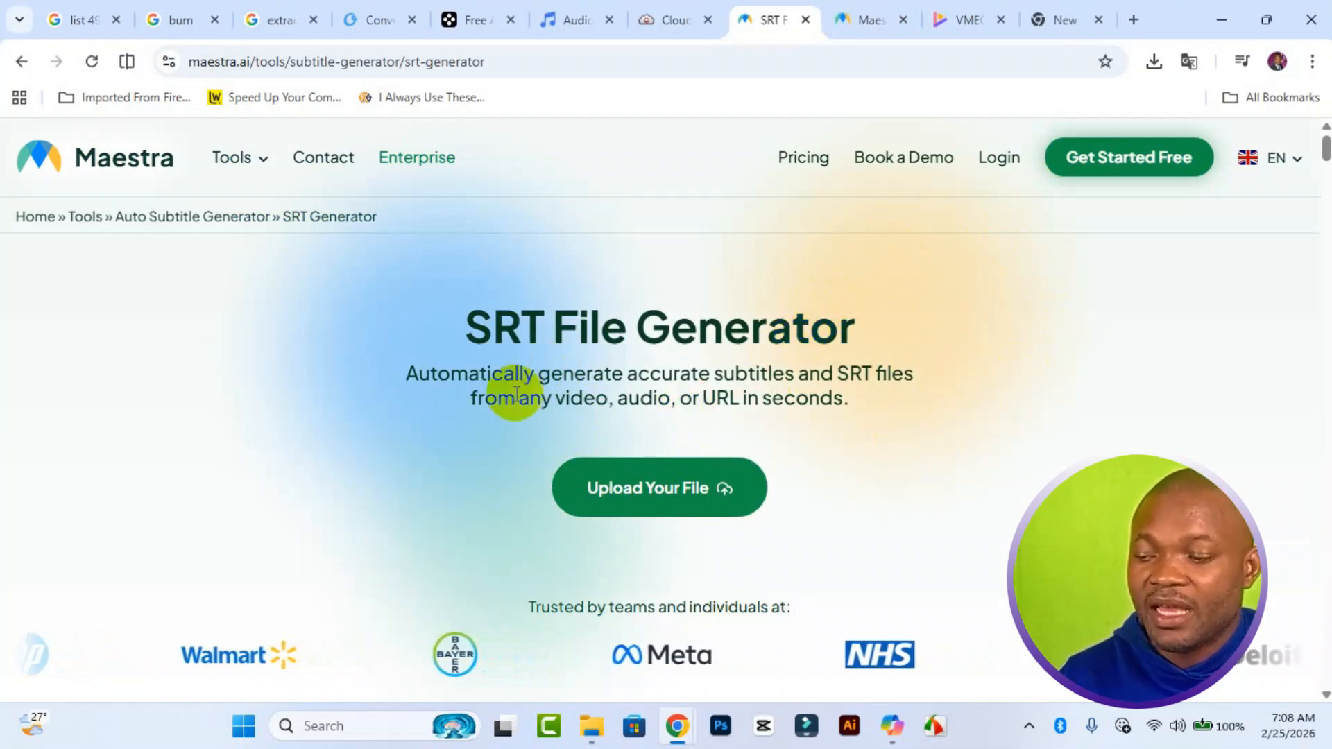
drag(566, 401, 629, 403)
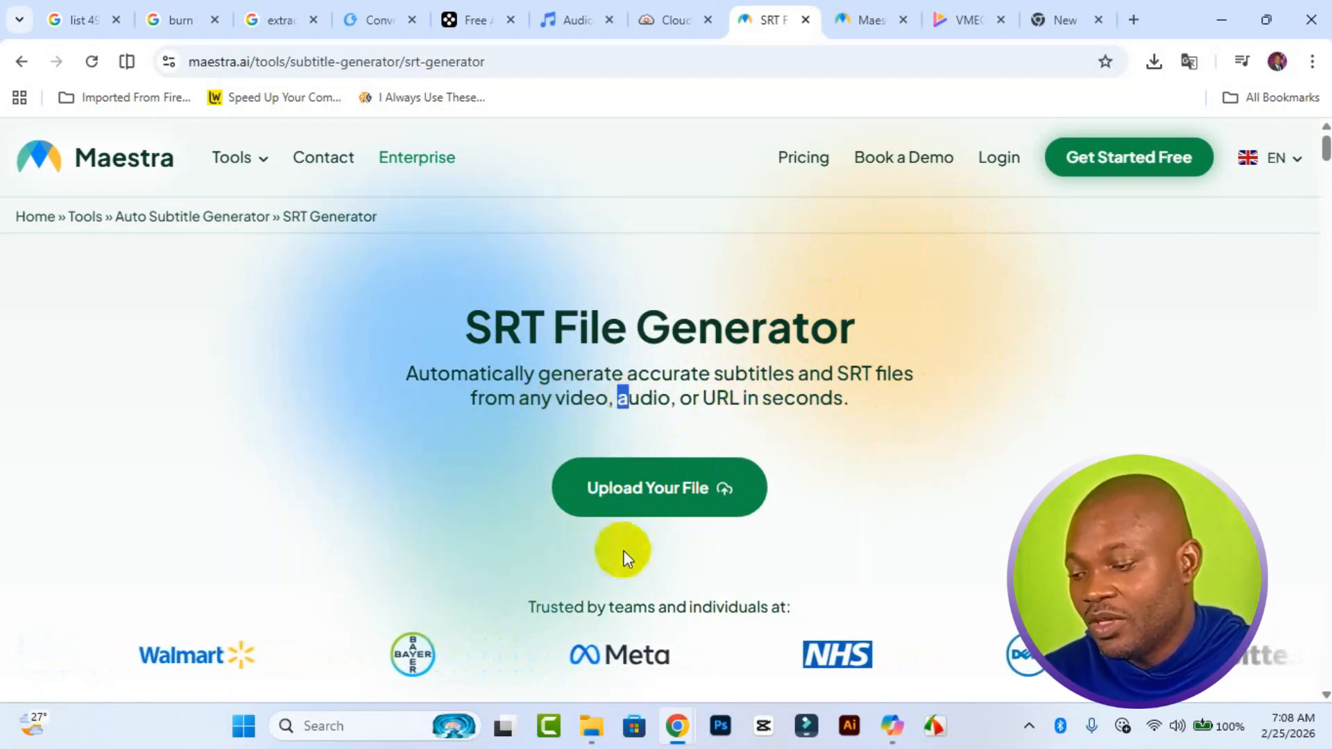
Step: Switch to the open Maestra subtitle editor and examine the timed Chinese subtitle segments of the passkey video
click(837, 19)
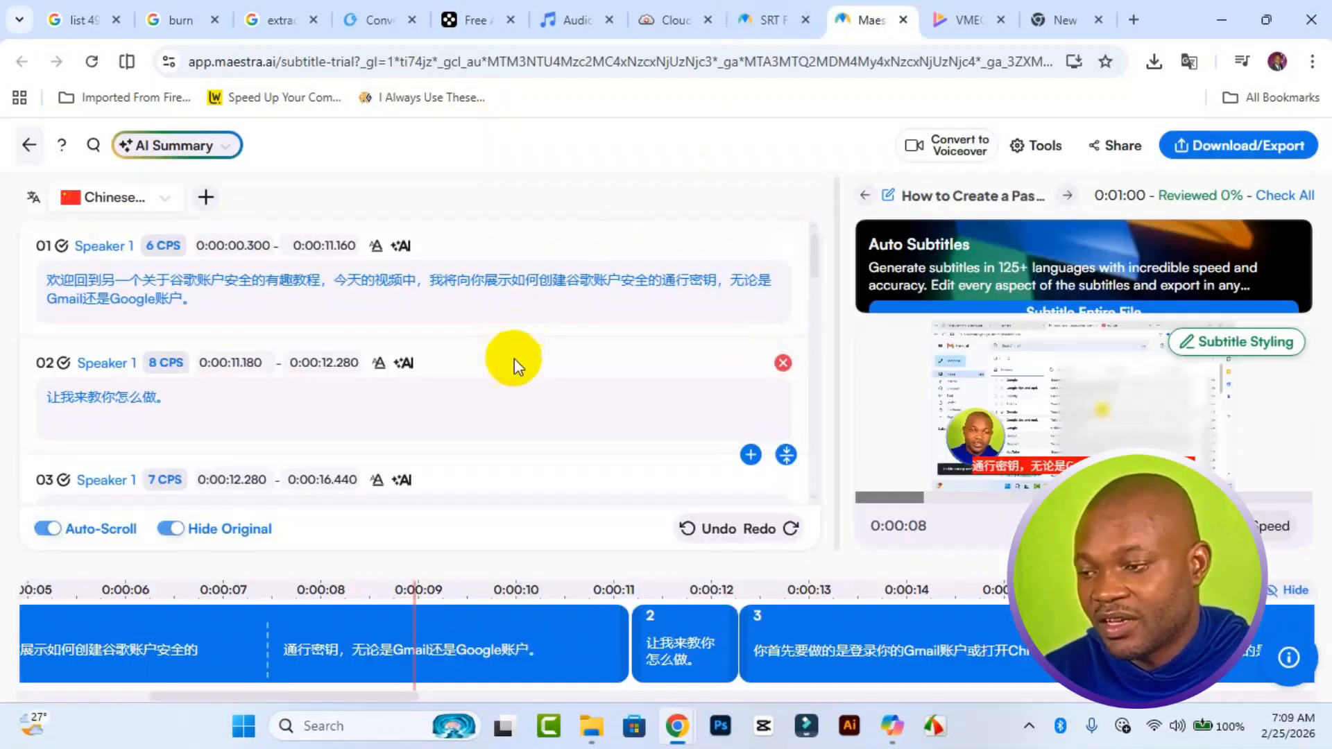
scroll(509, 362, down, 3)
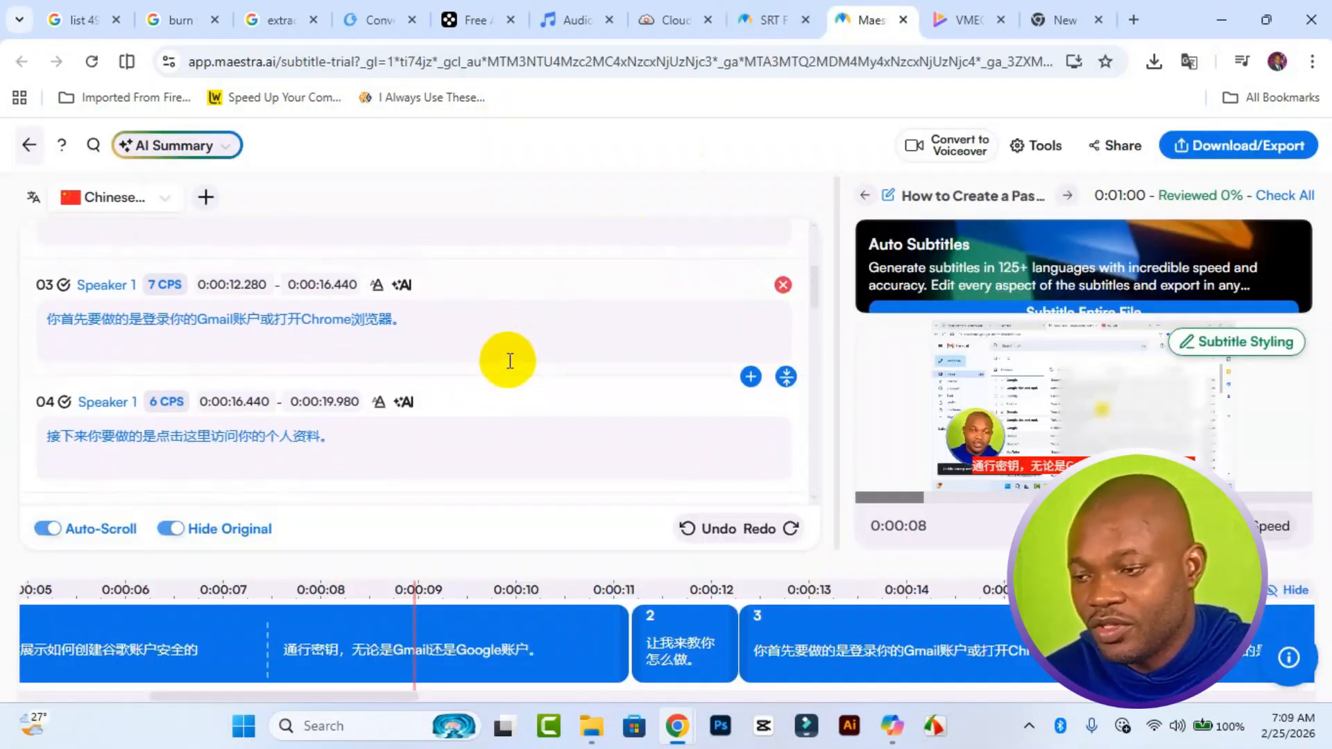
scroll(509, 355, down, 3)
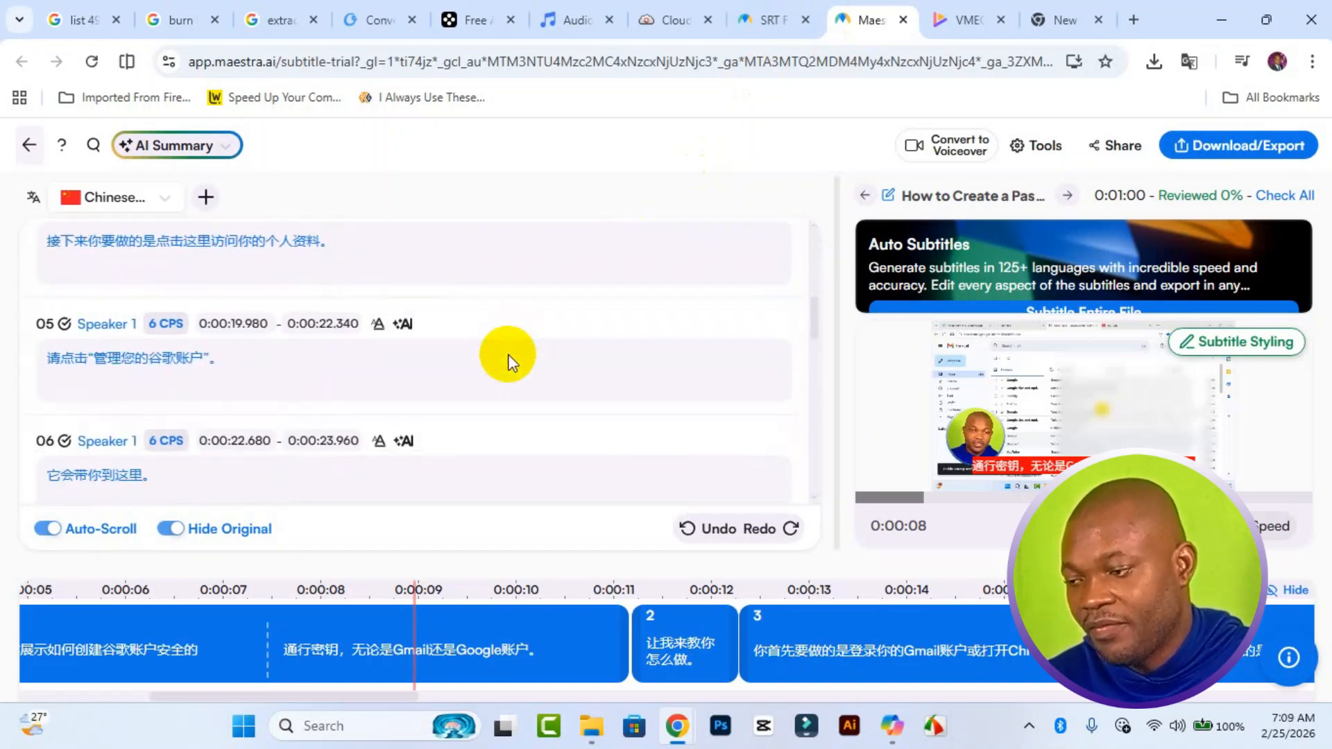
scroll(509, 355, up, 1)
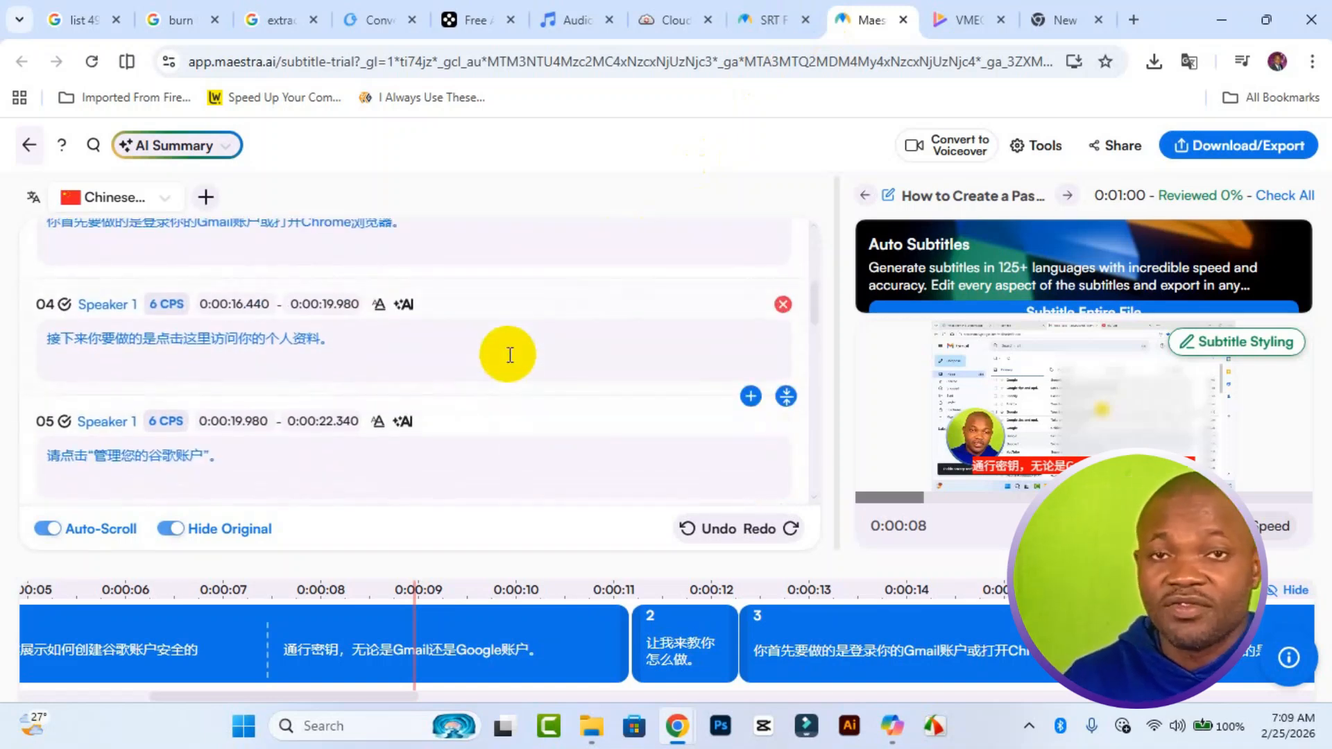
scroll(509, 354, up, 2)
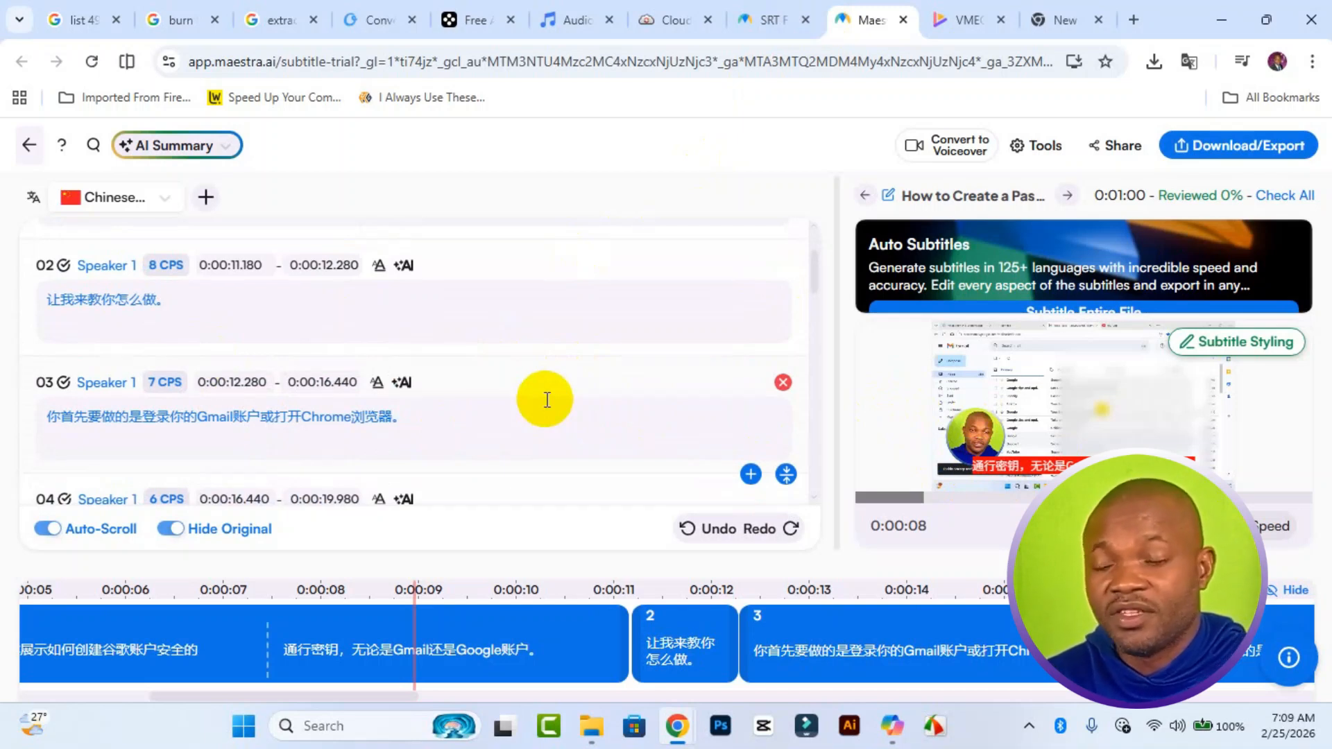
scroll(492, 378, down, 5)
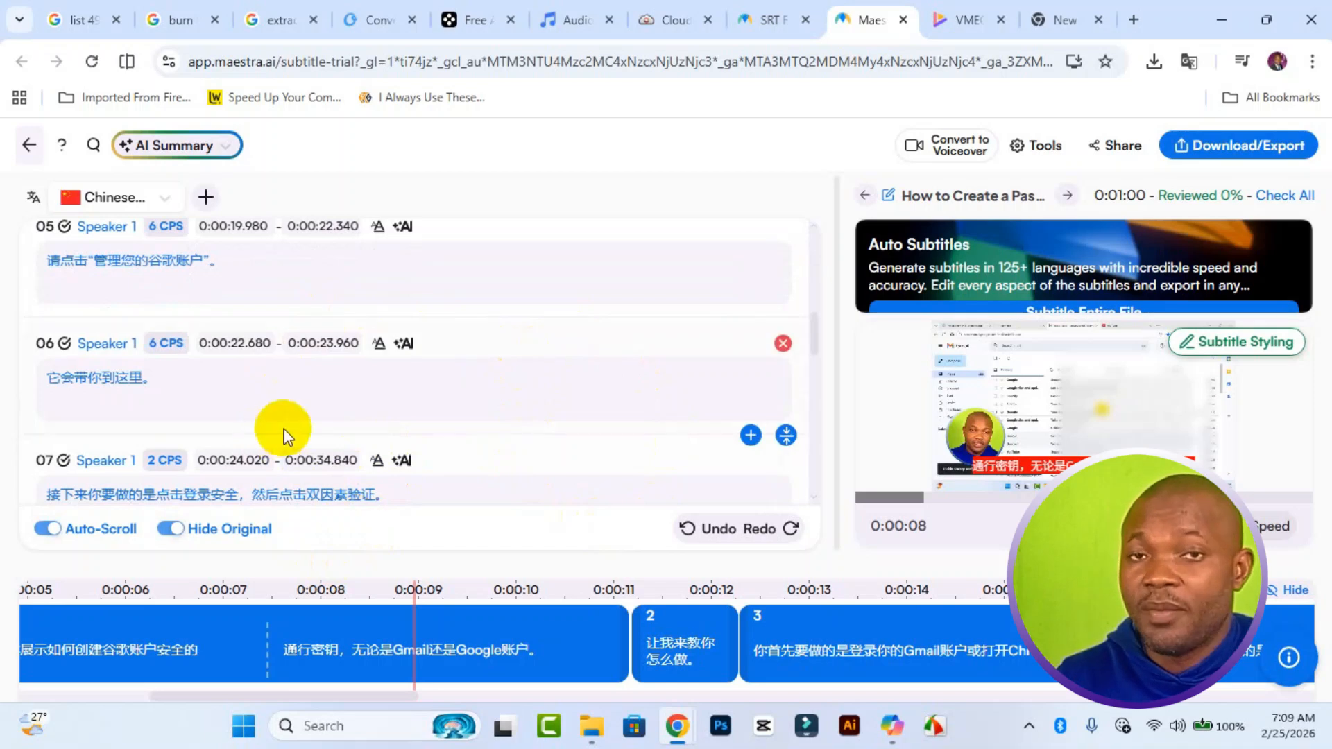
scroll(353, 382, down, 3)
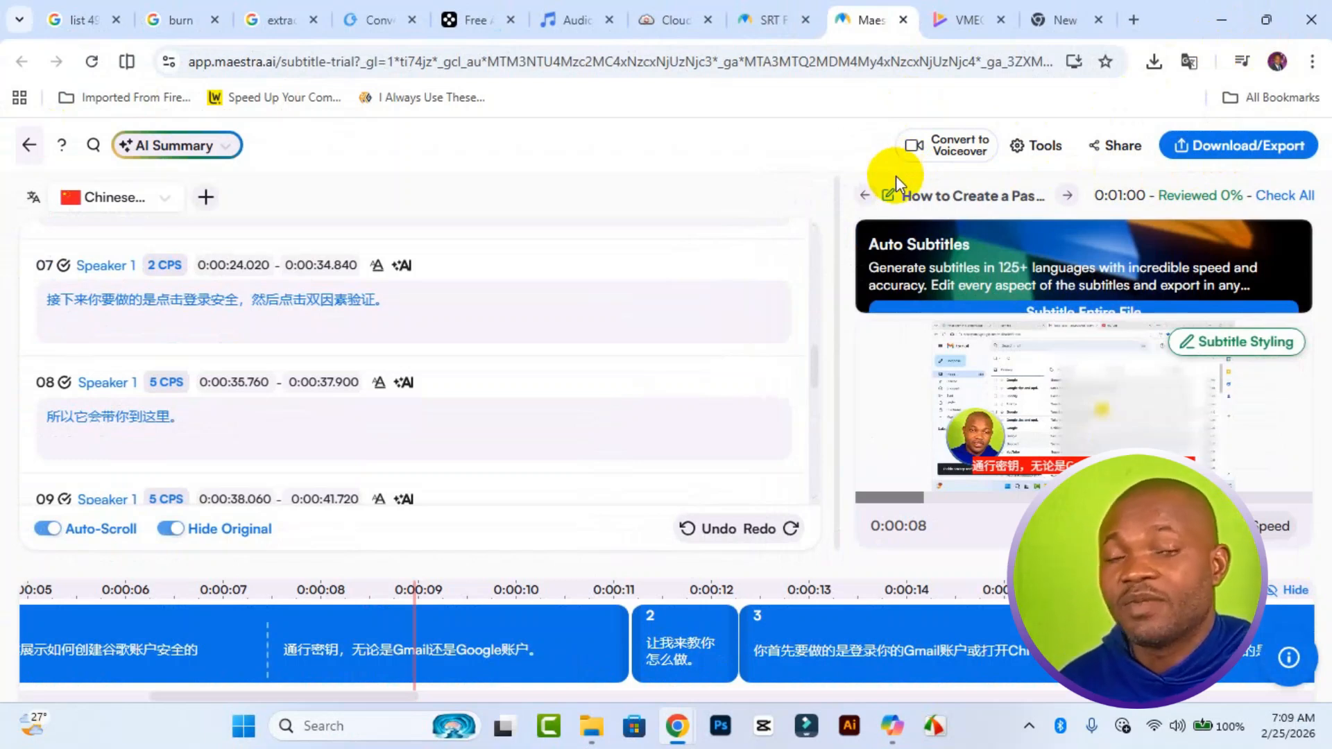
Step: Return to the File Convert DOC folder and check the passkey video and its matching .srt subtitle file
click(1209, 15)
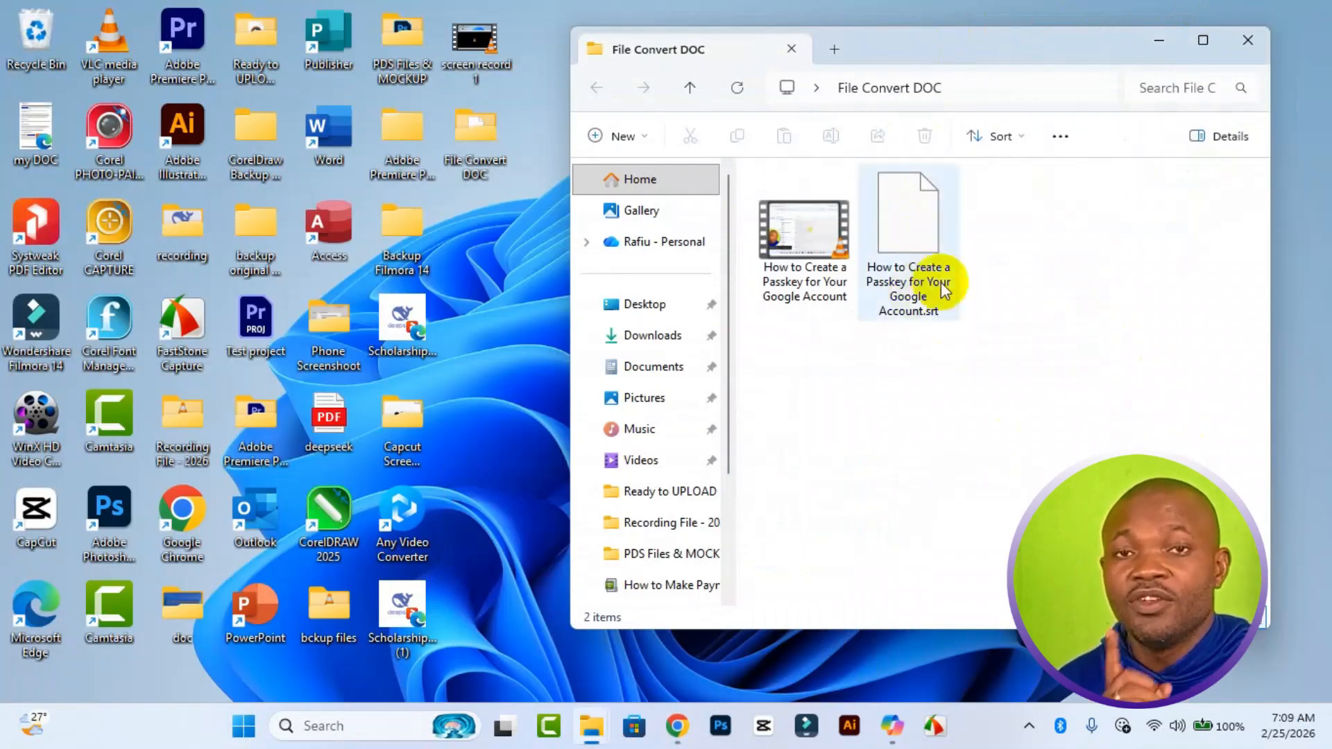
click(790, 301)
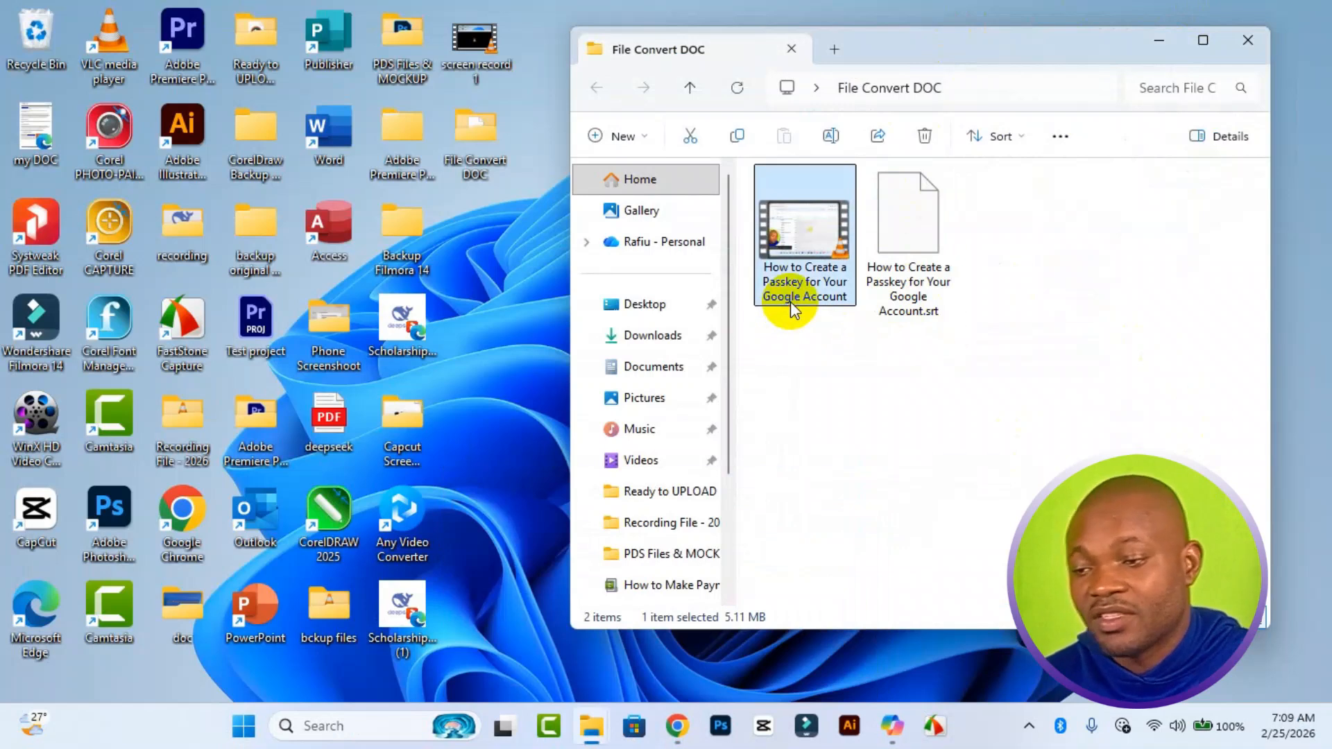
click(884, 316)
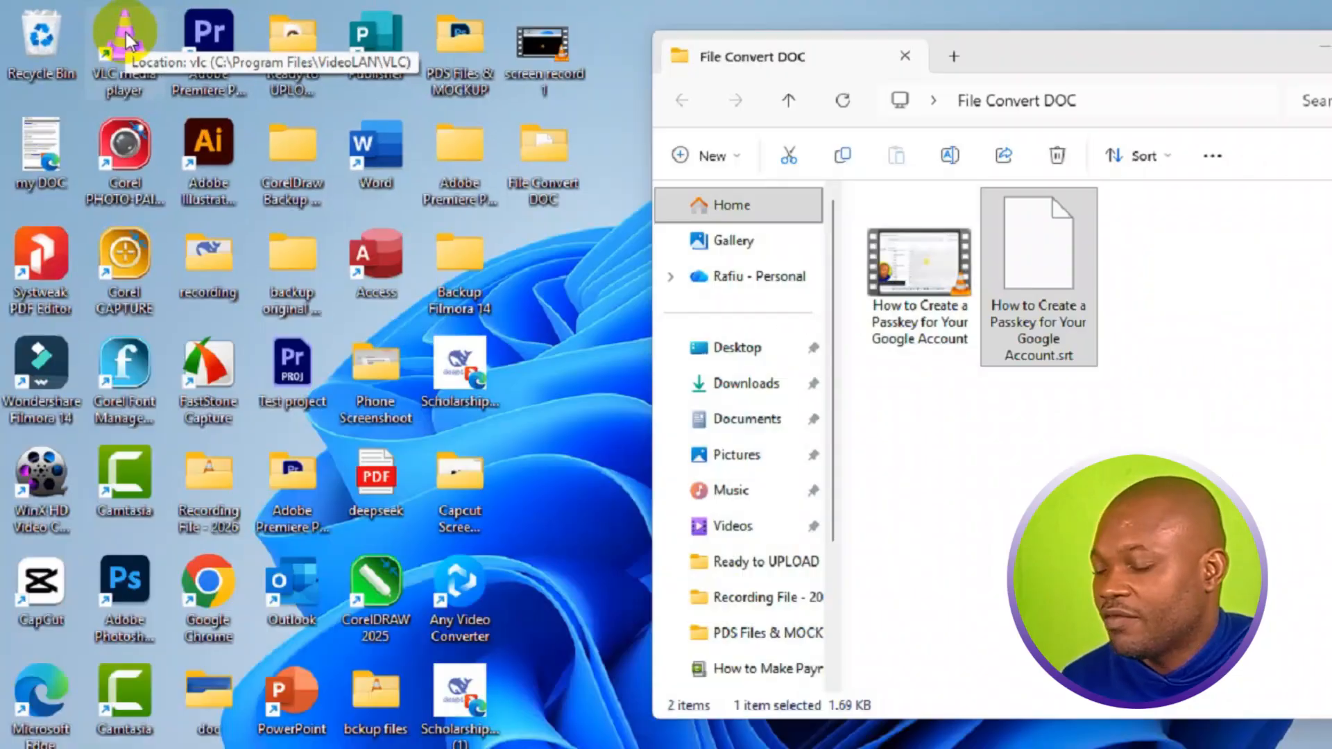
Step: Switch to VLC media player and add the How to Create a Passkey for Your Google Account video from File Convert DOC for Convert / Save
double_click(127, 40)
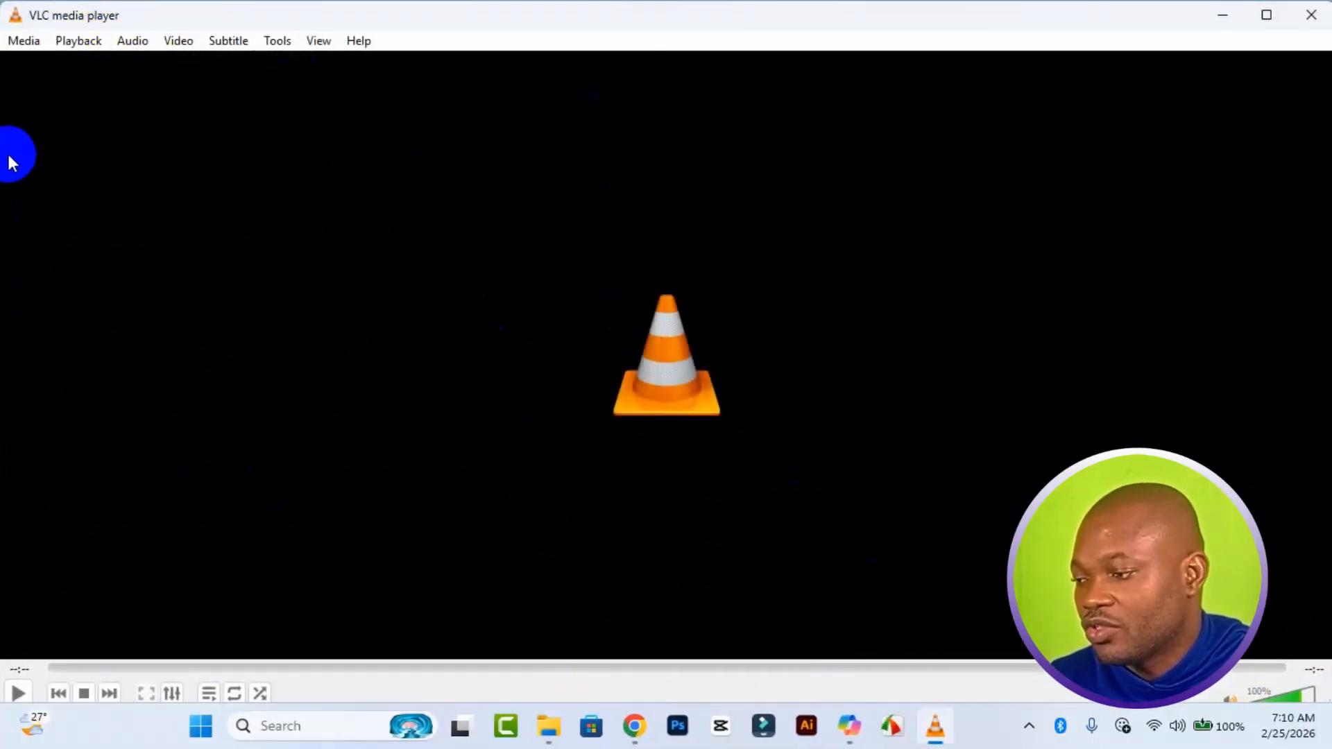
click(19, 44)
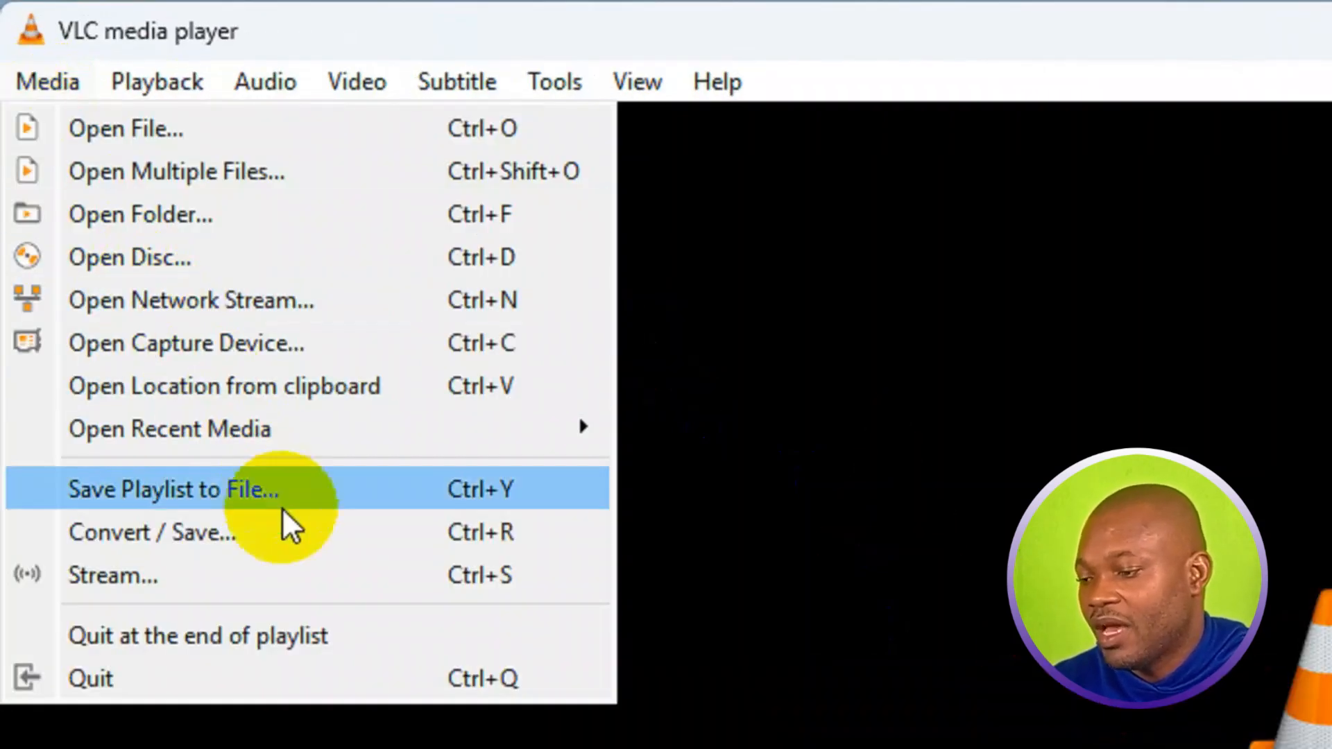
click(290, 531)
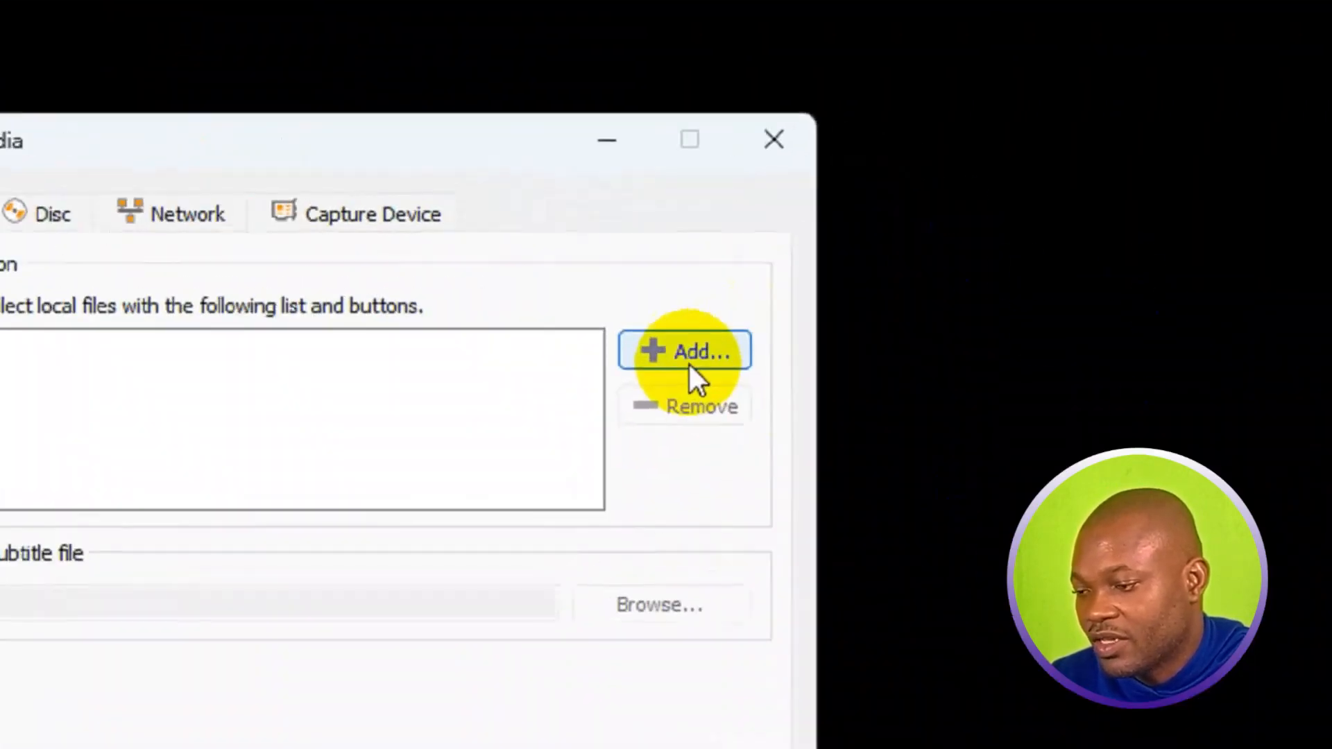
click(668, 376)
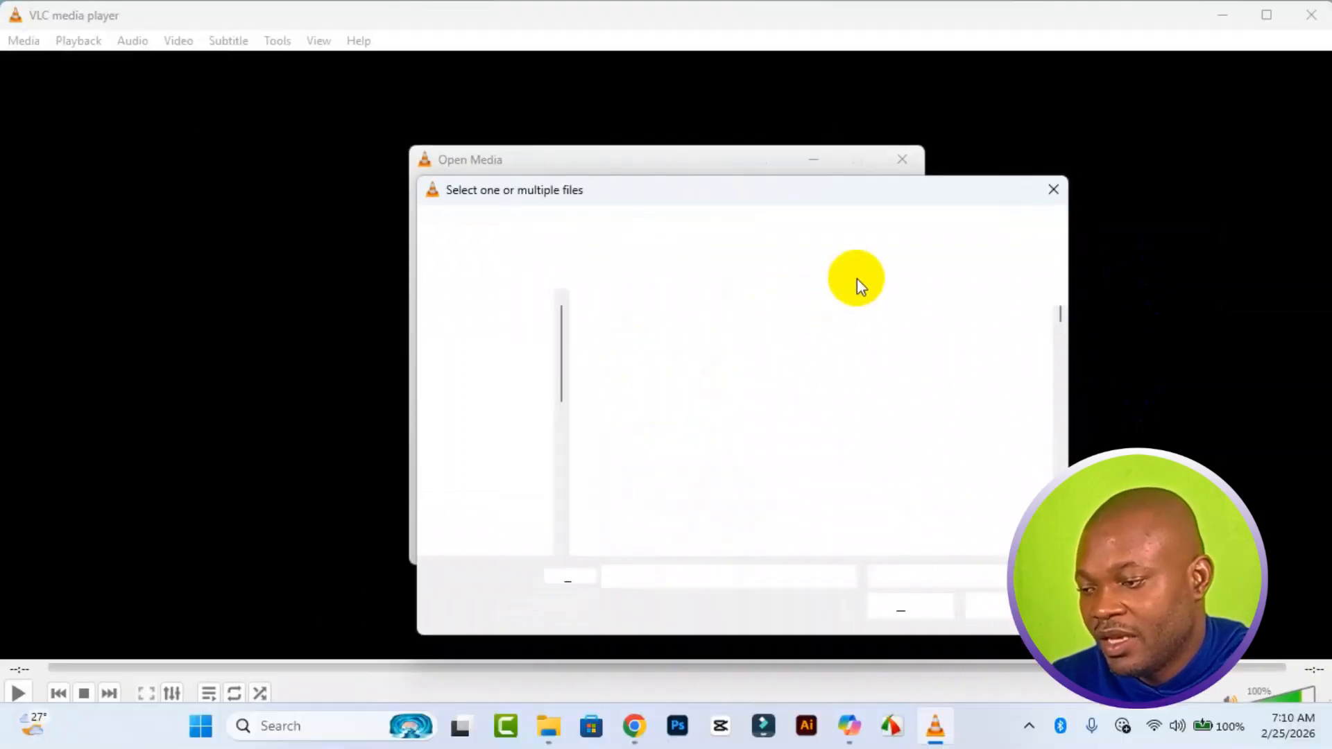
click(493, 380)
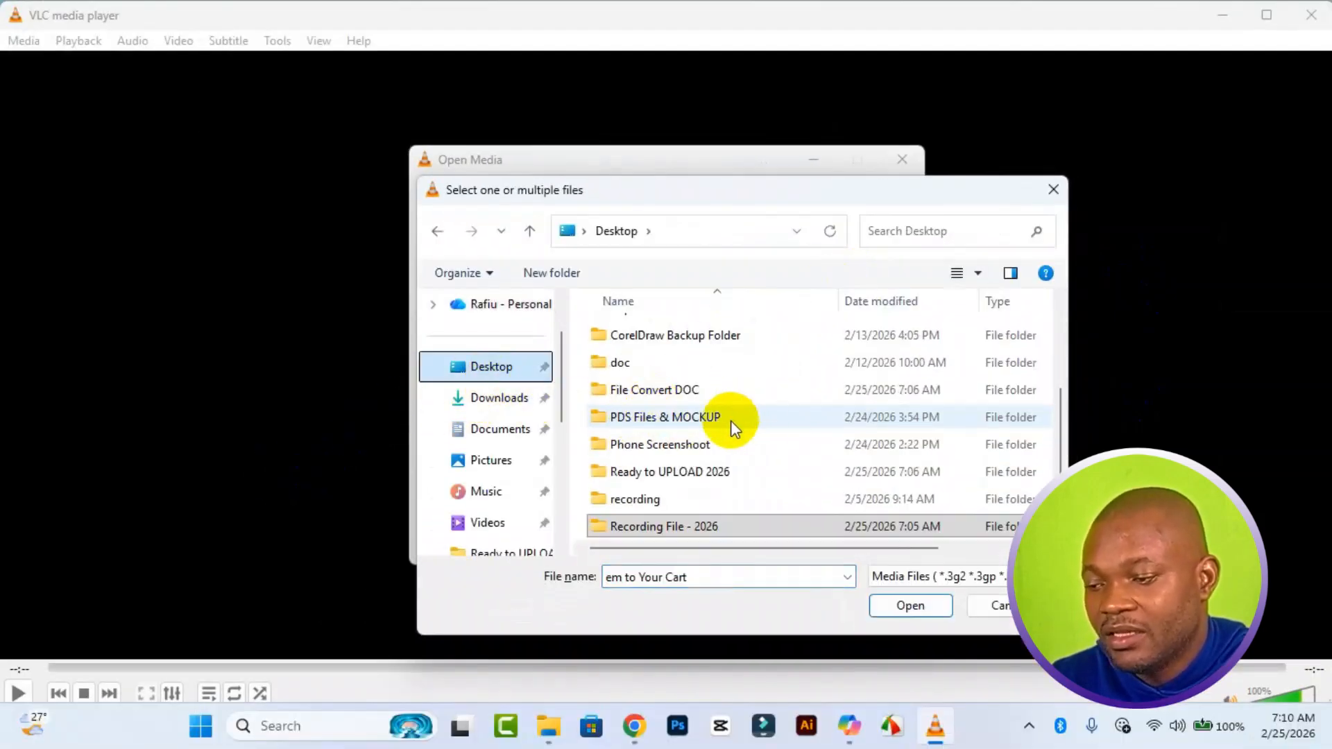
double_click(730, 380)
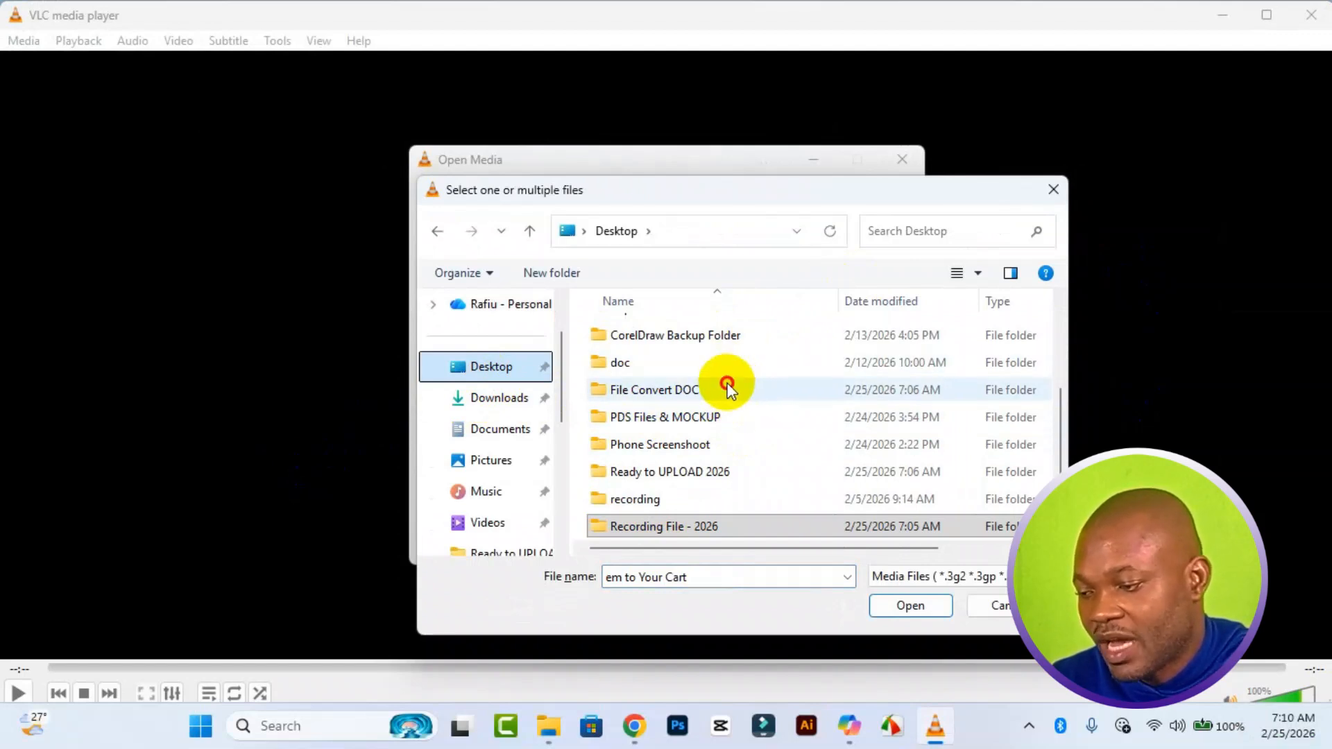
click(641, 388)
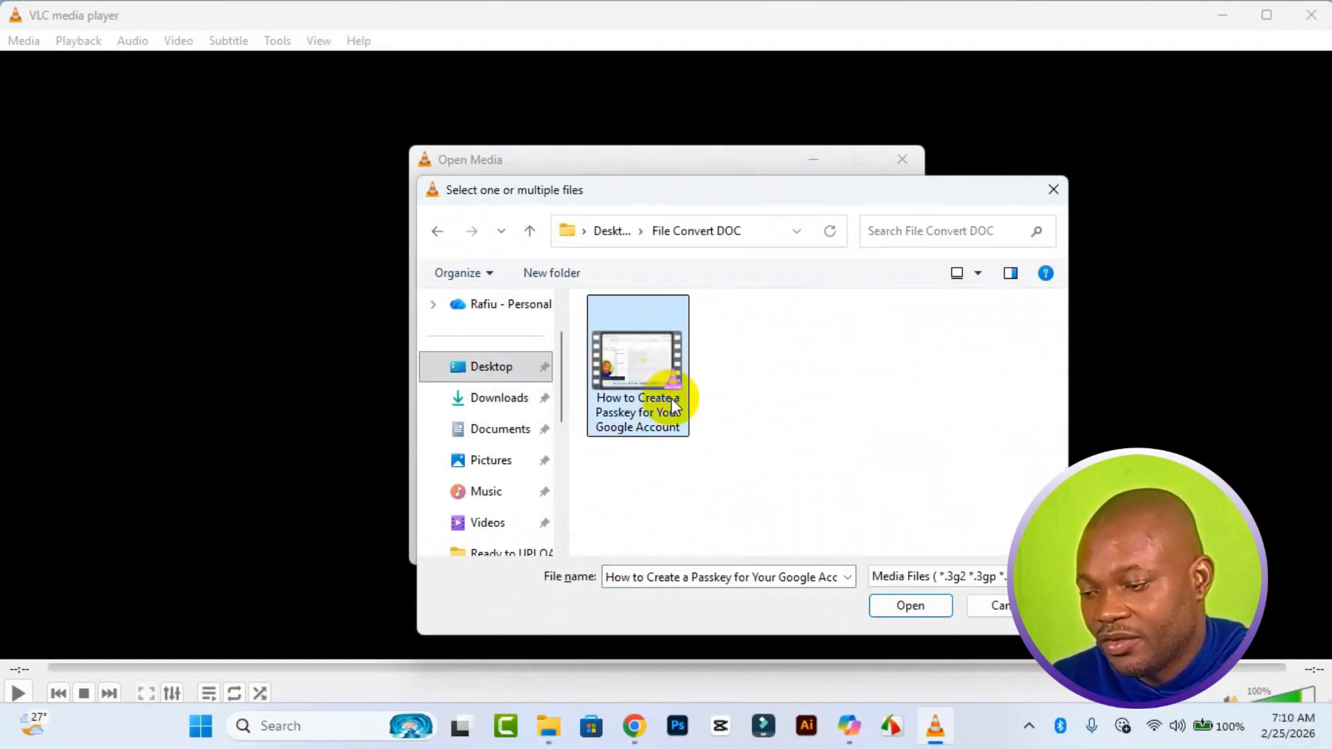
click(895, 608)
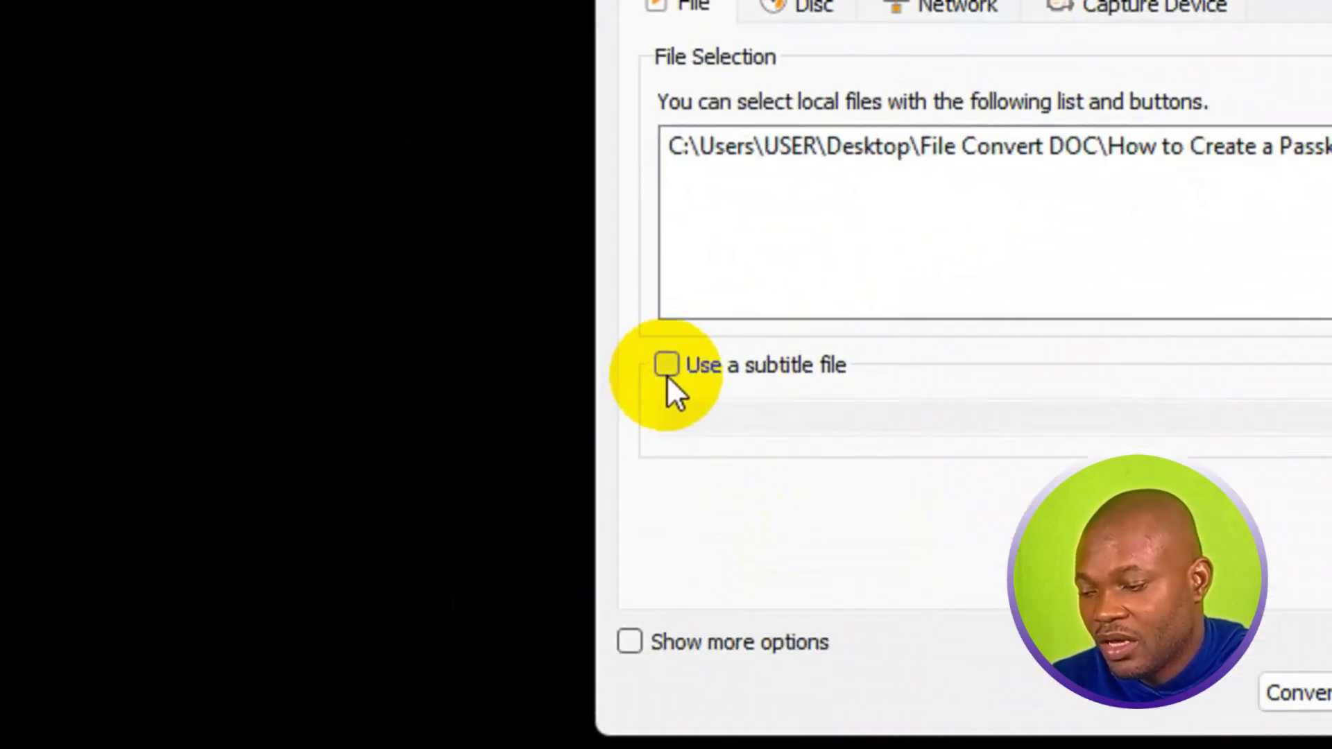
Step: Enable the use of a subtitle file and load How to Create a Passkey for Your Google Account.srt
click(445, 383)
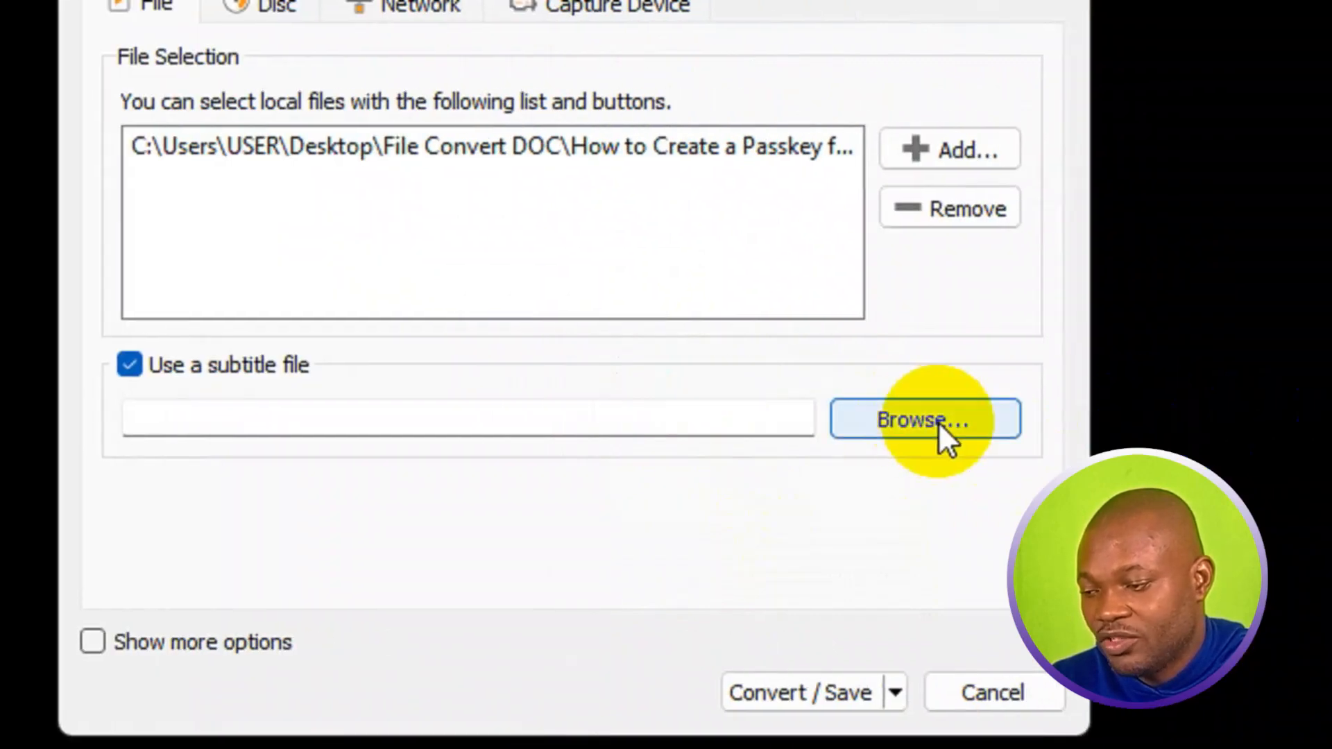
click(938, 421)
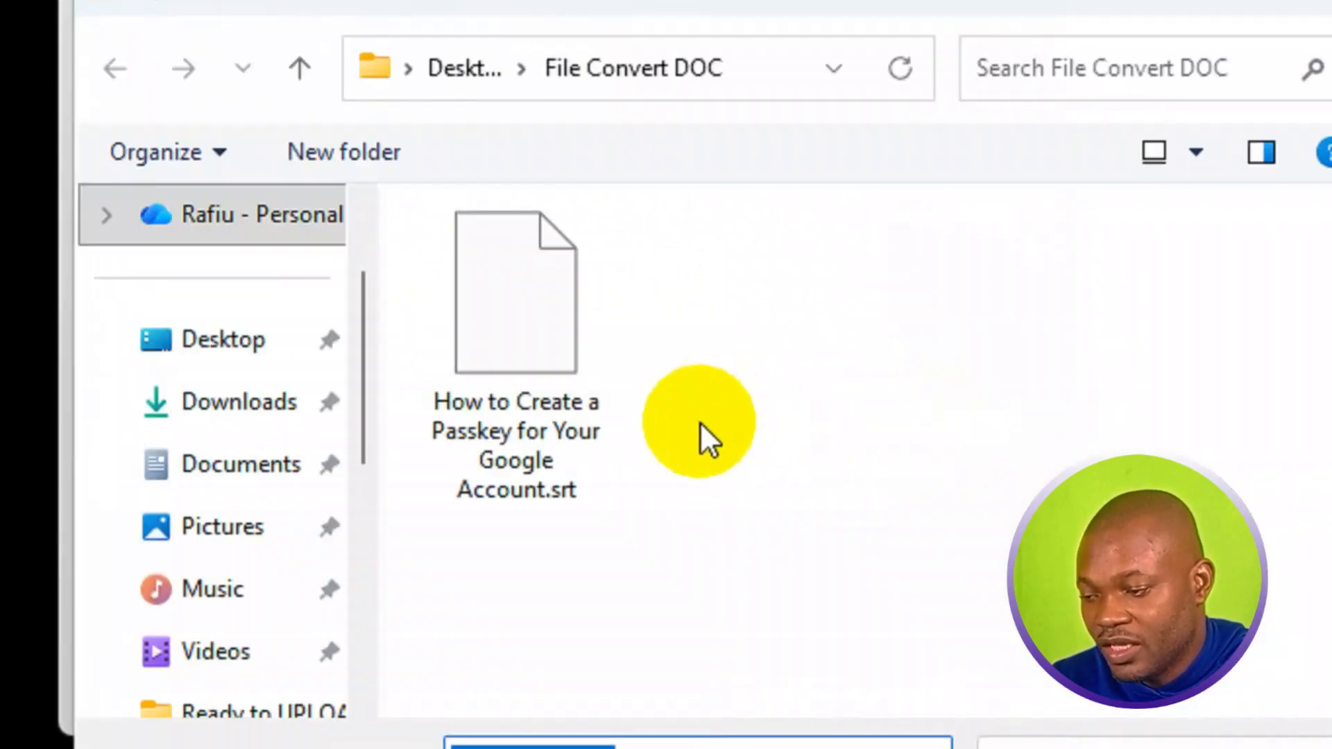
click(539, 426)
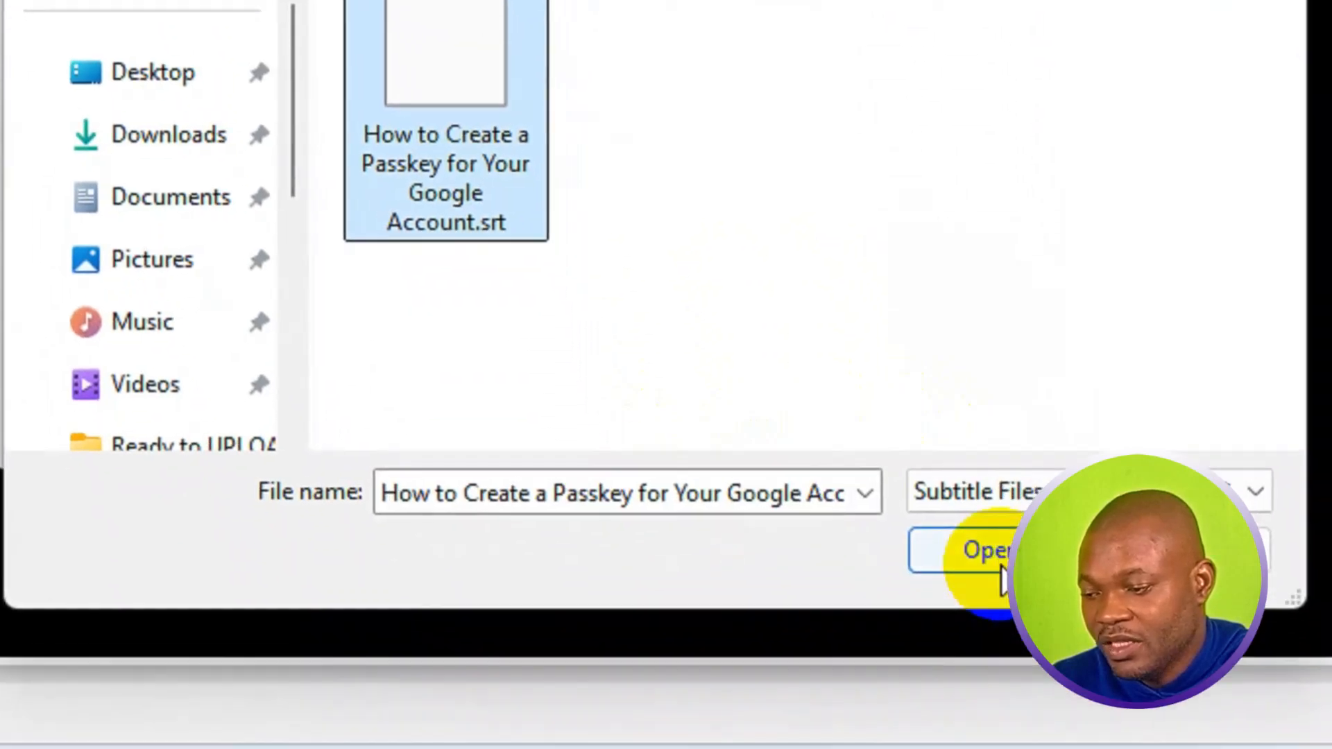
click(983, 555)
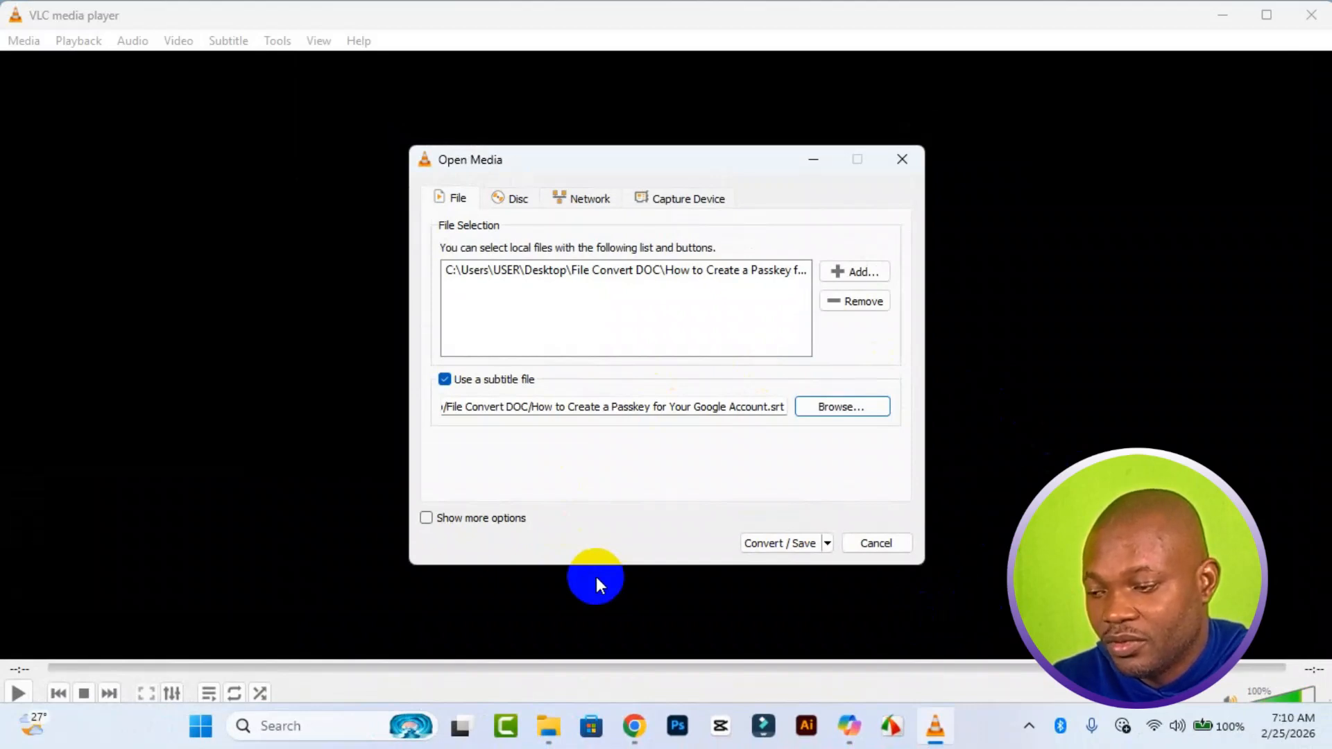
Step: Continue to the Convert settings and set the destination file to How to Create a Passkey for Your Google Account.srt(2).mp4 in File Convert DOC
click(784, 542)
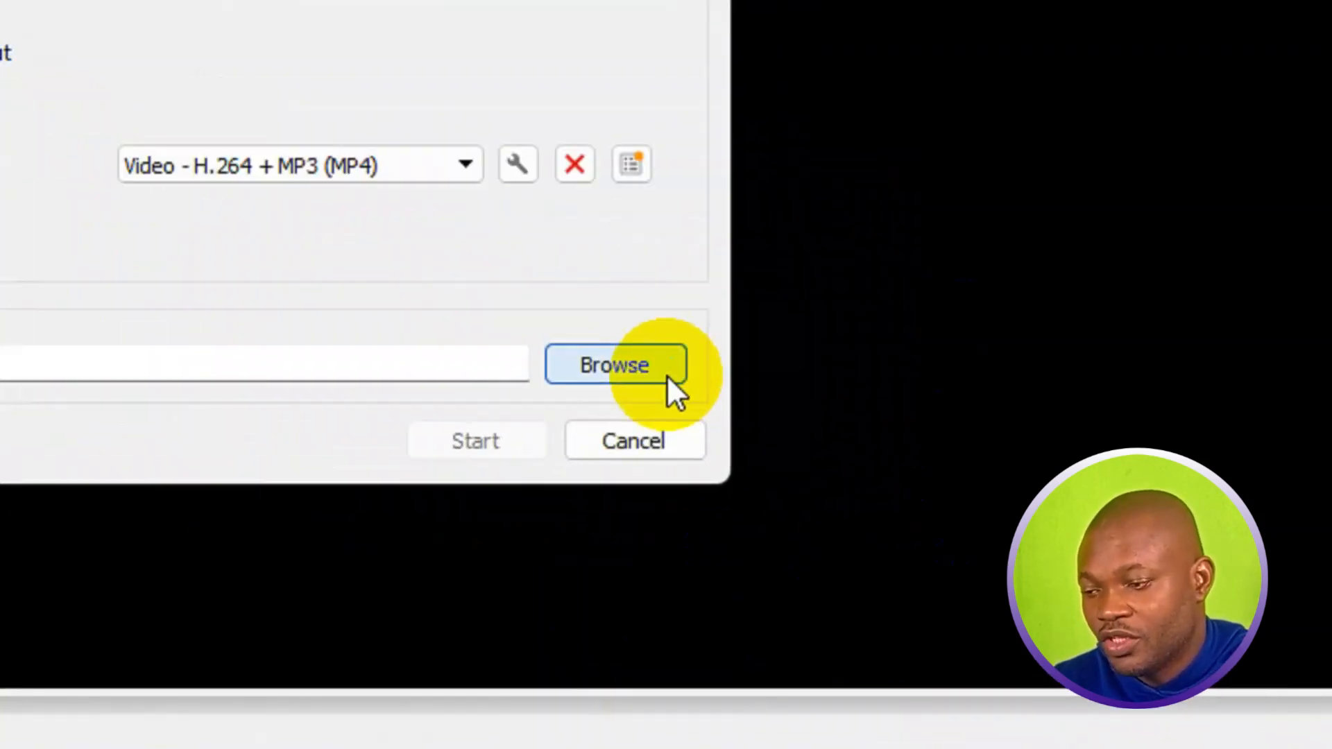
click(668, 378)
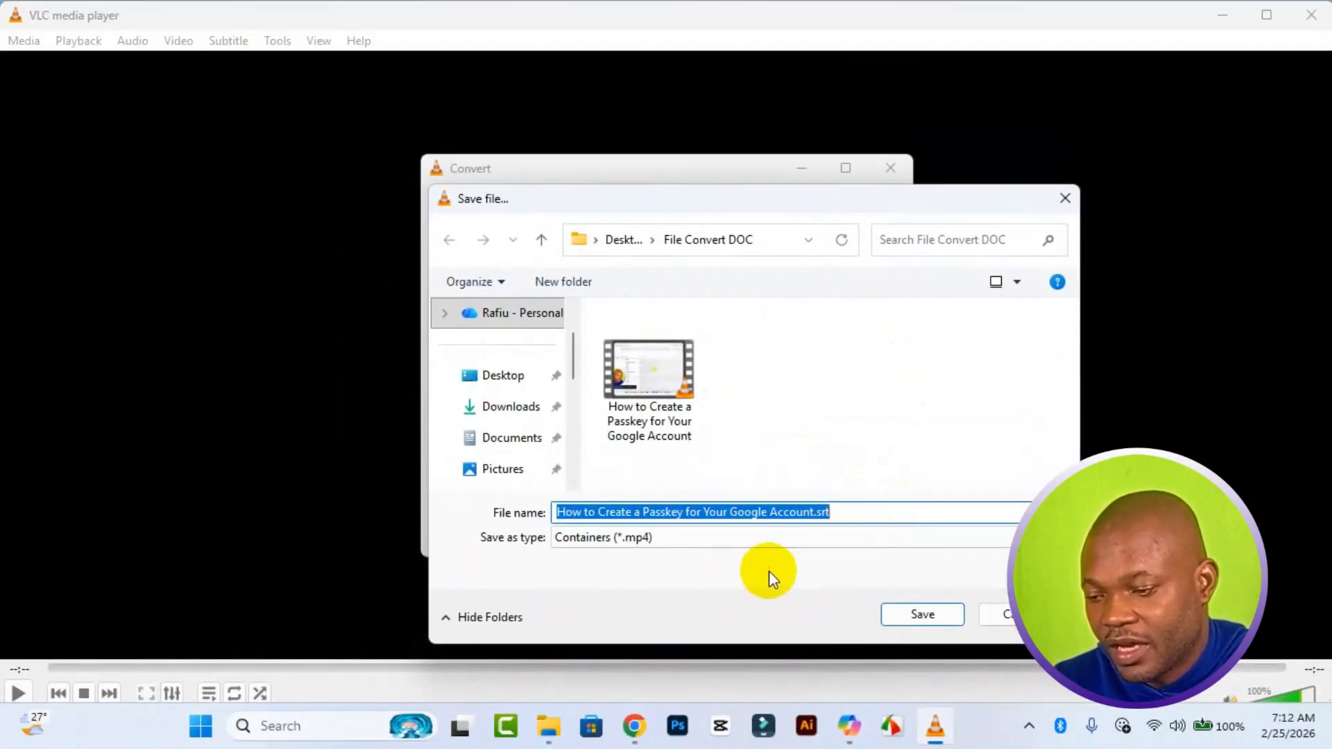
click(849, 514)
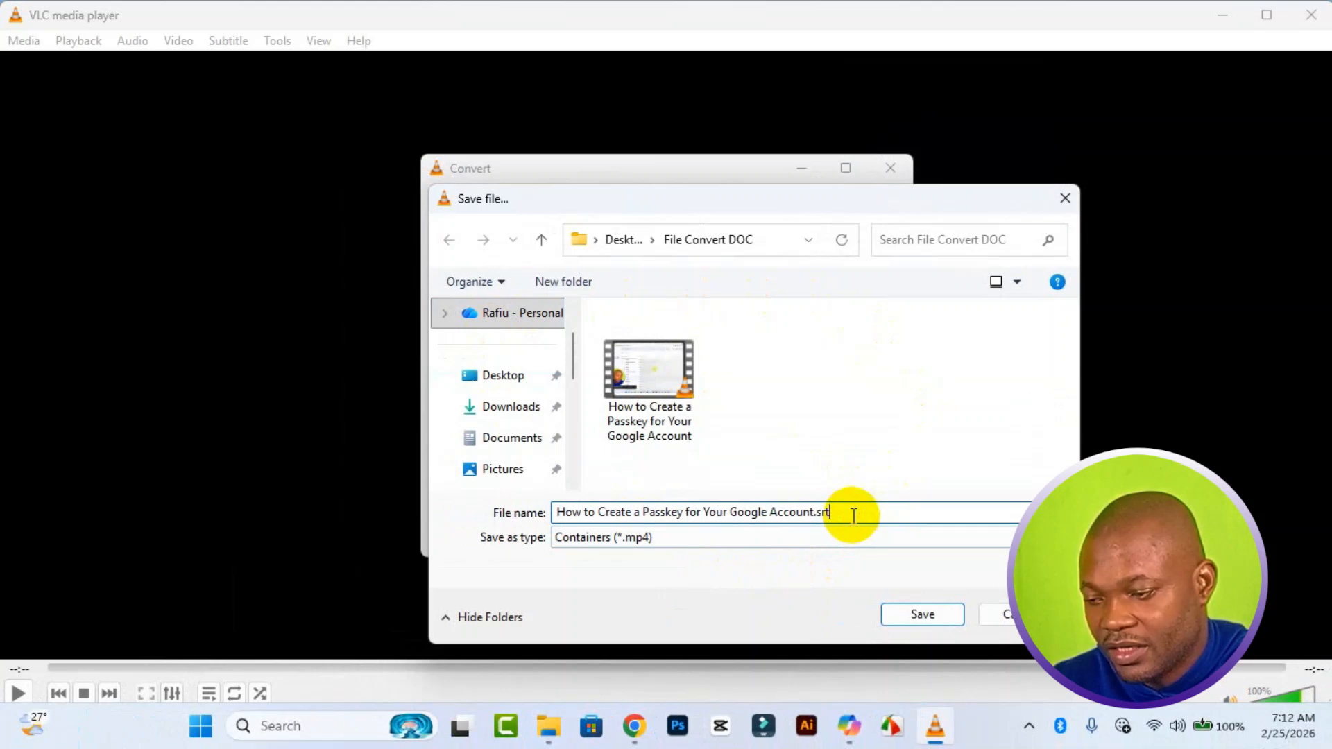
text((2))
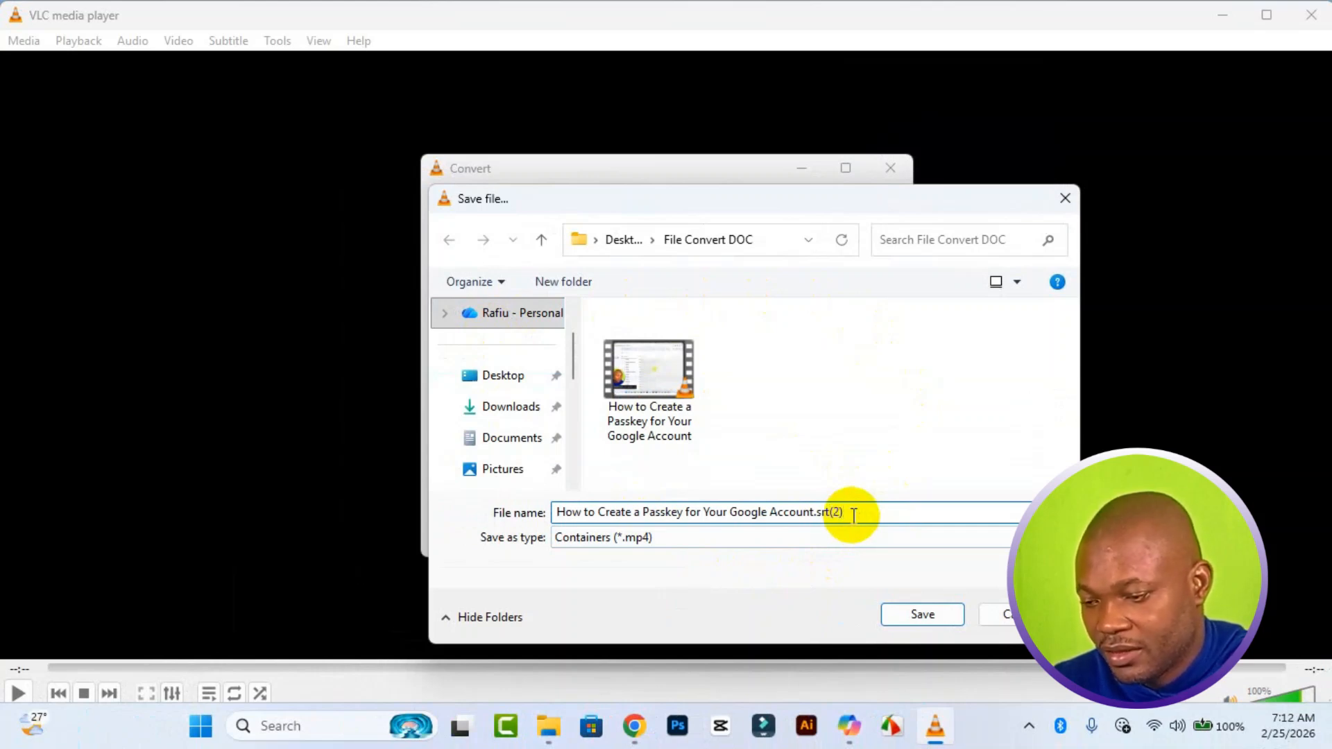
click(898, 620)
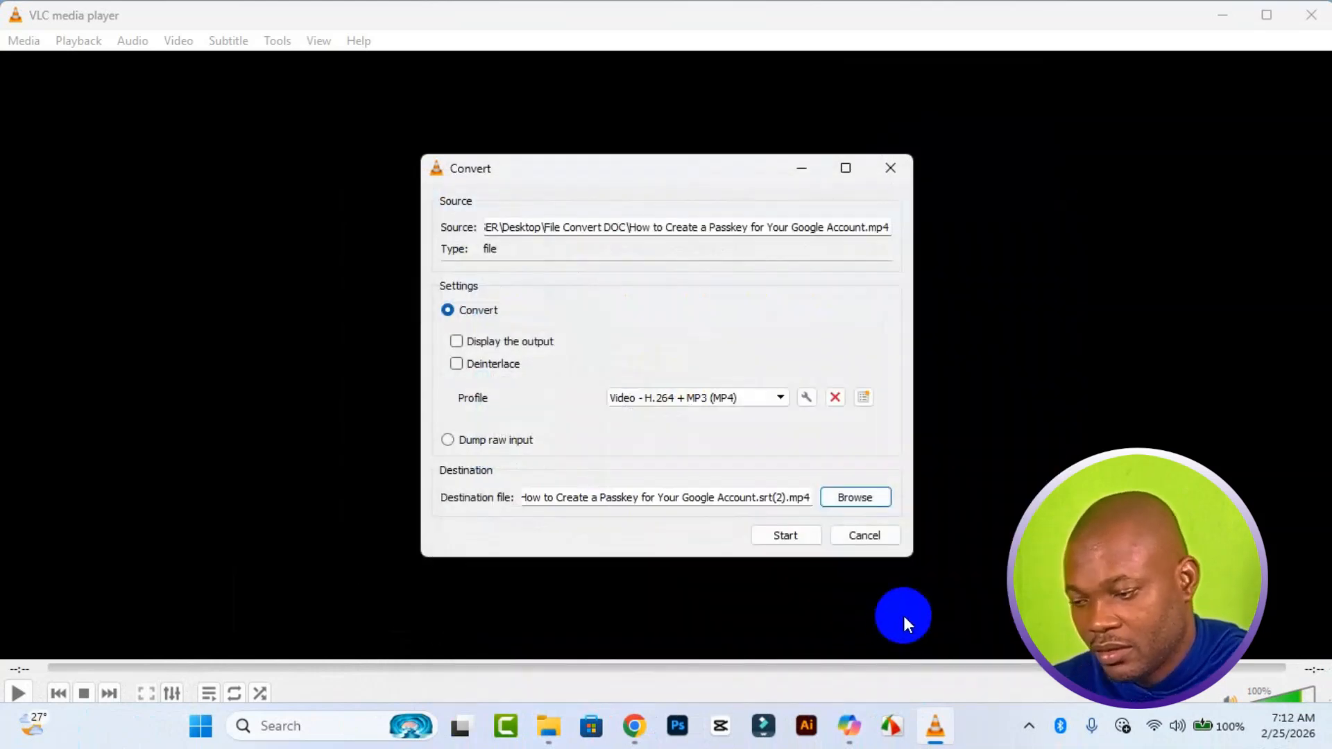
Step: Open the Video - H.264 + MP3 (MP4) profile for editing and review its encapsulation, video codec and audio codec settings
mouse_move(629, 745)
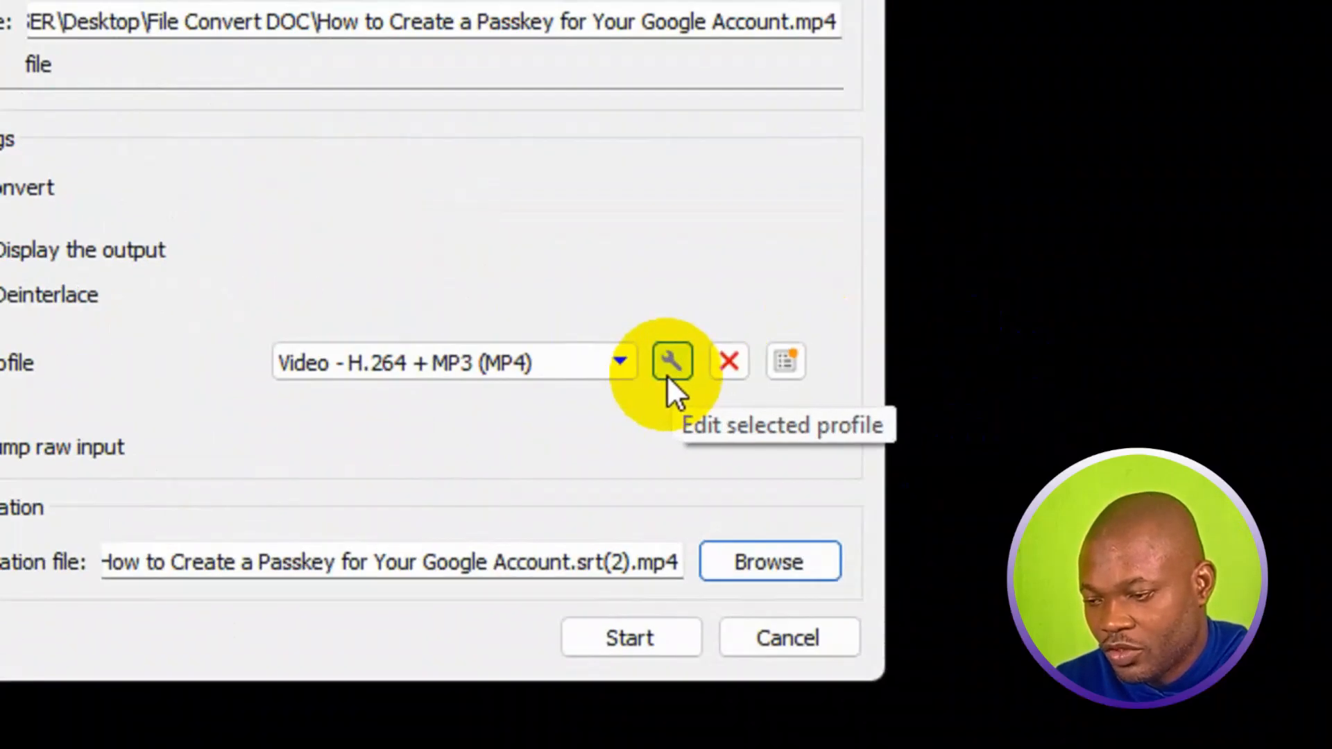
click(806, 399)
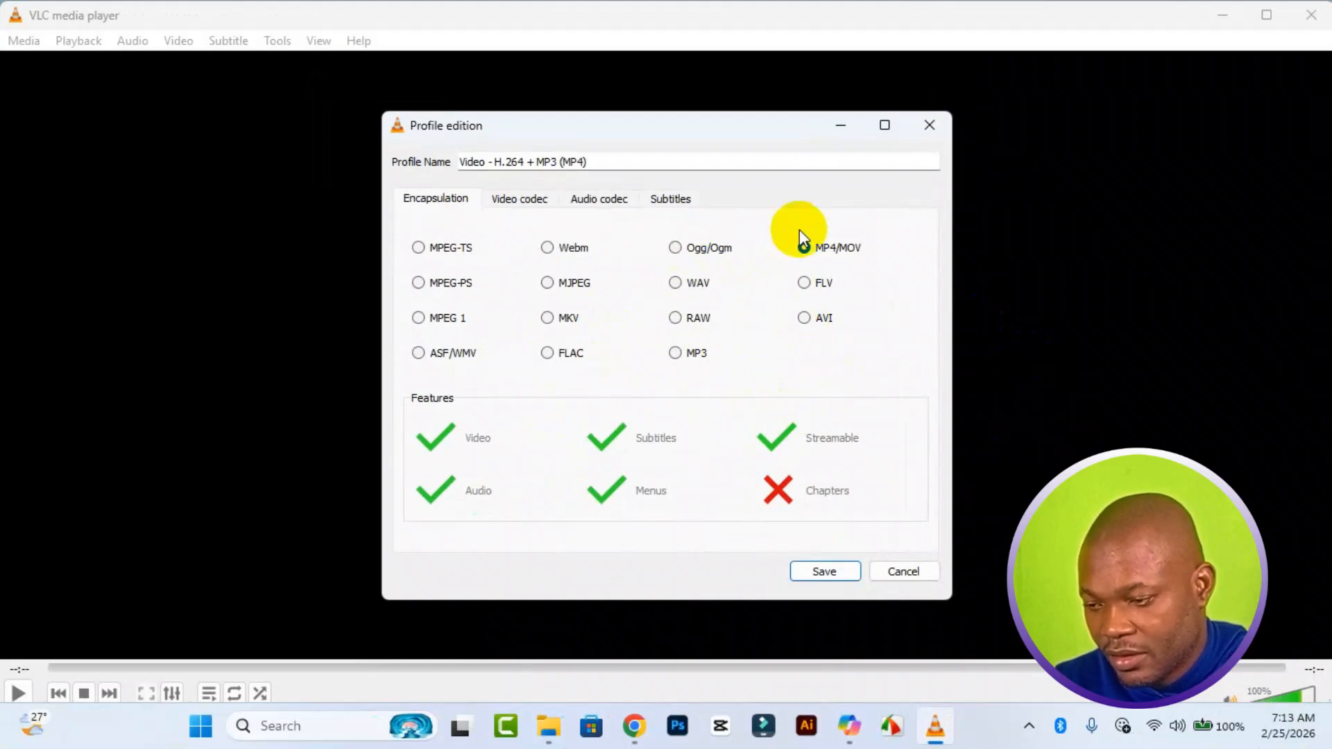
click(527, 198)
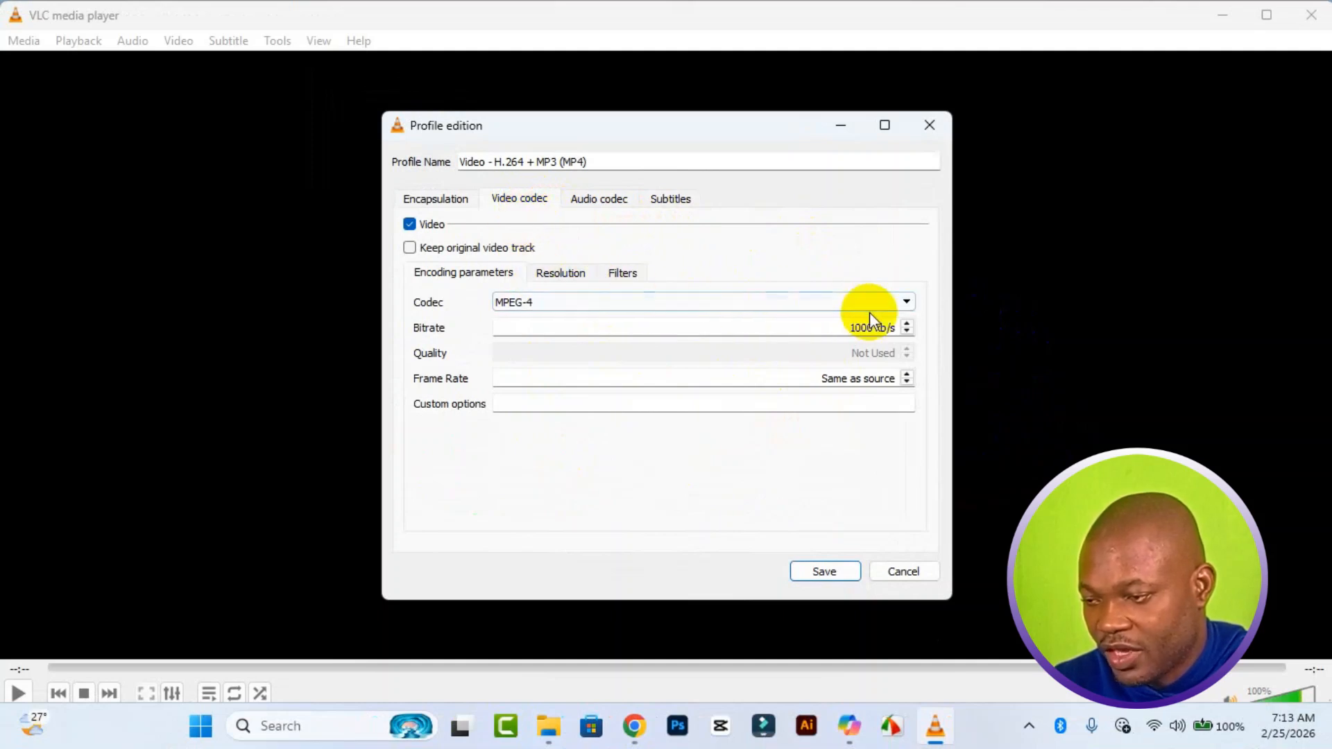
click(903, 305)
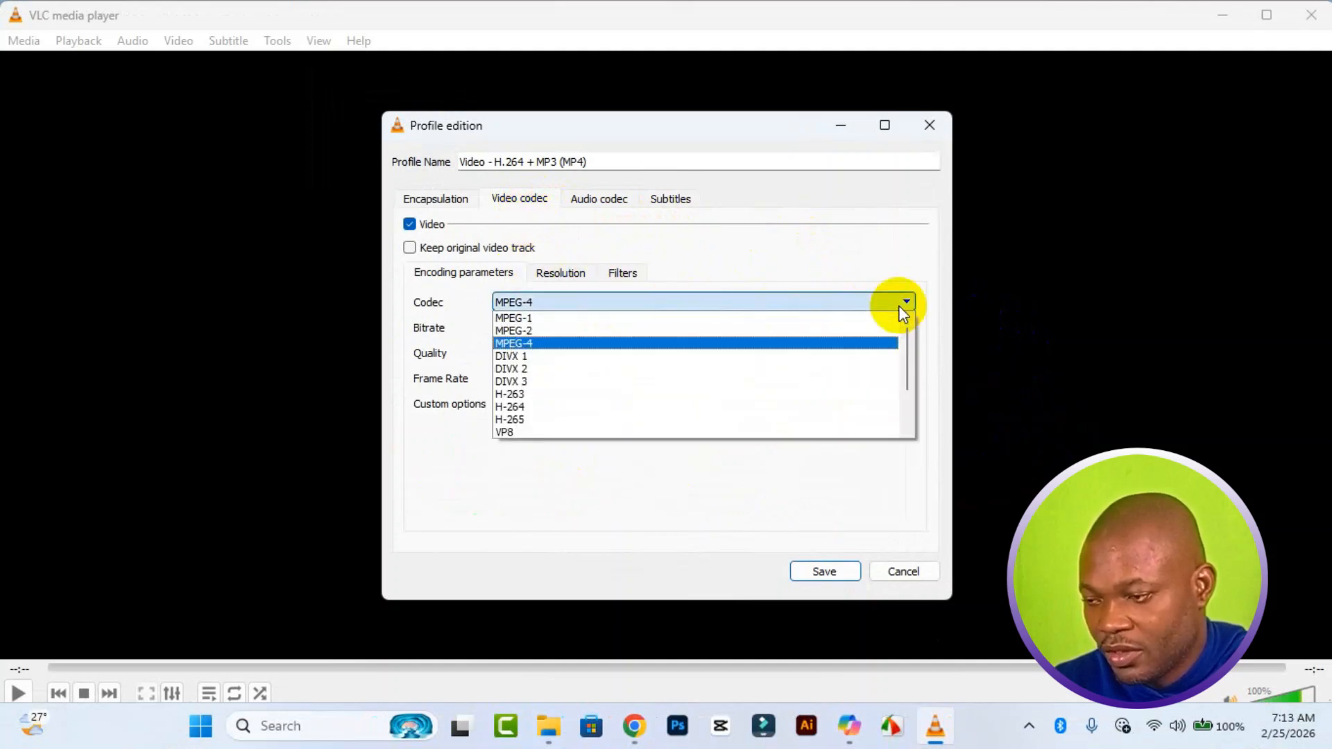
click(901, 310)
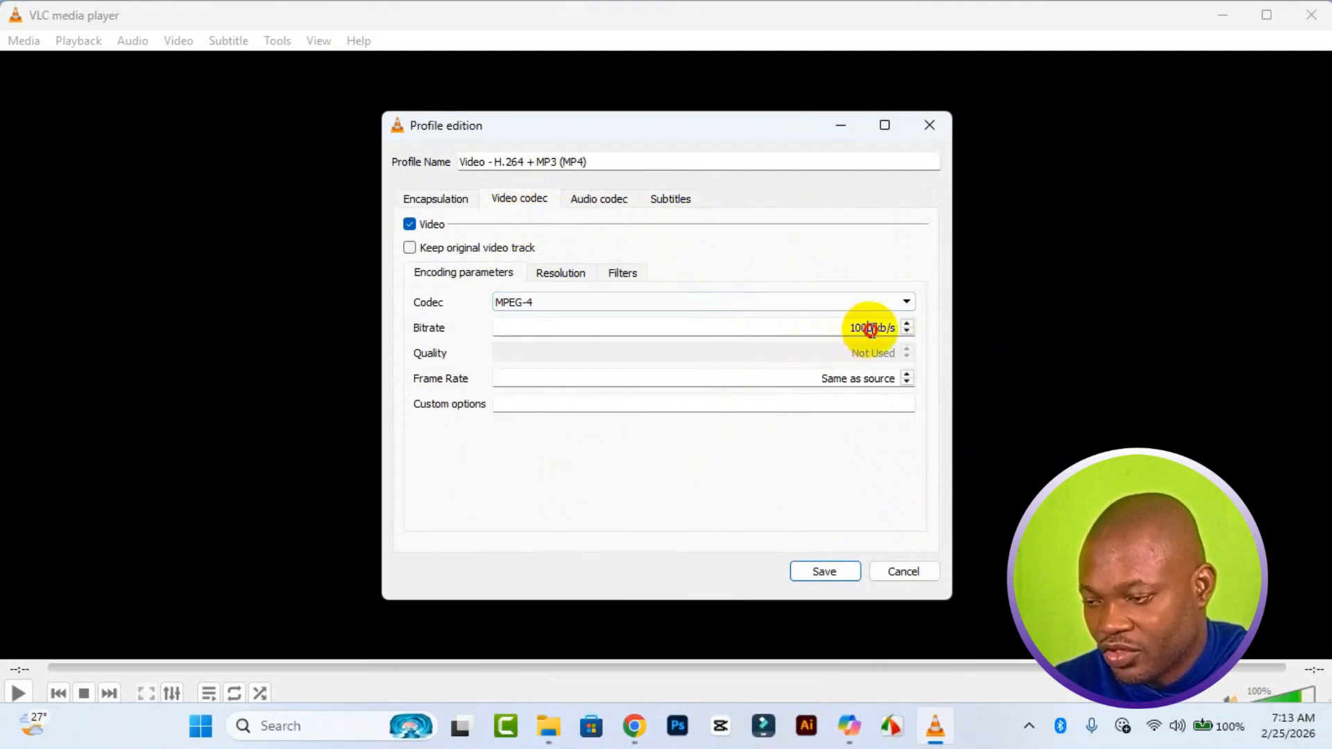
click(661, 331)
click(602, 201)
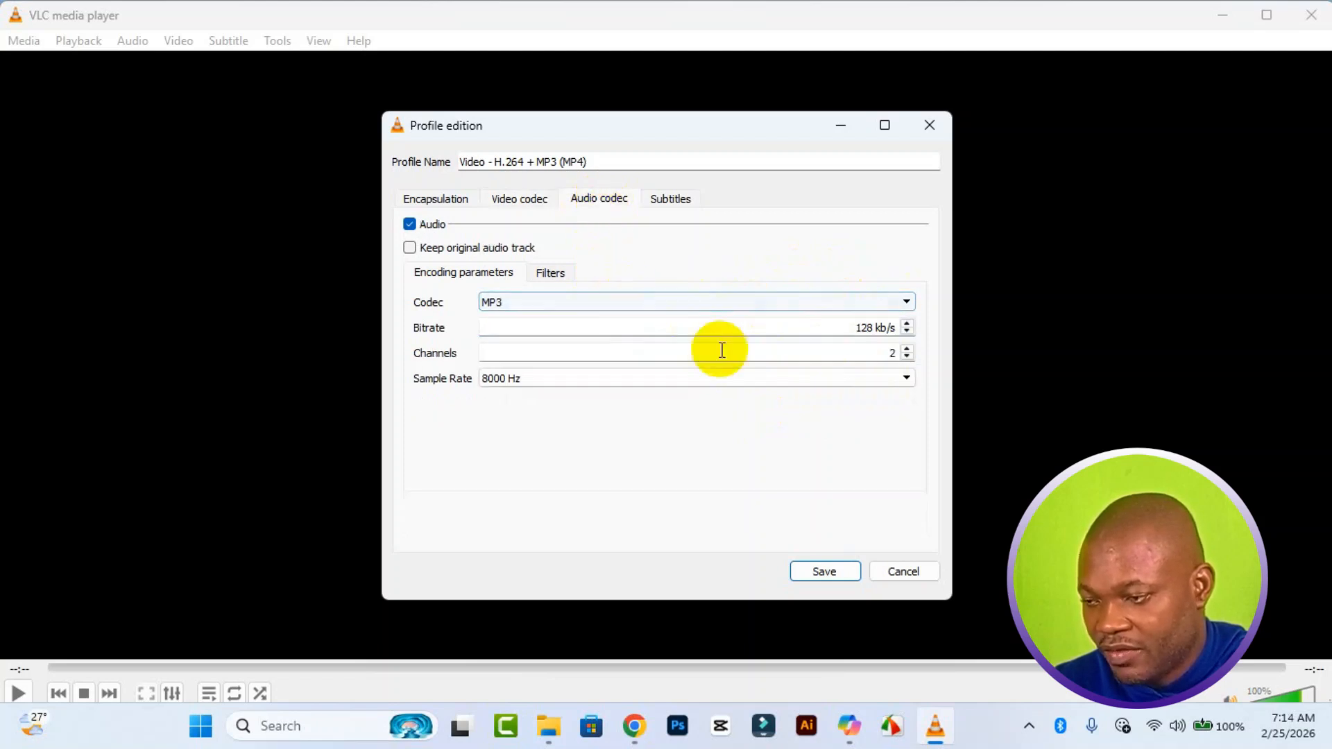
double_click(860, 328)
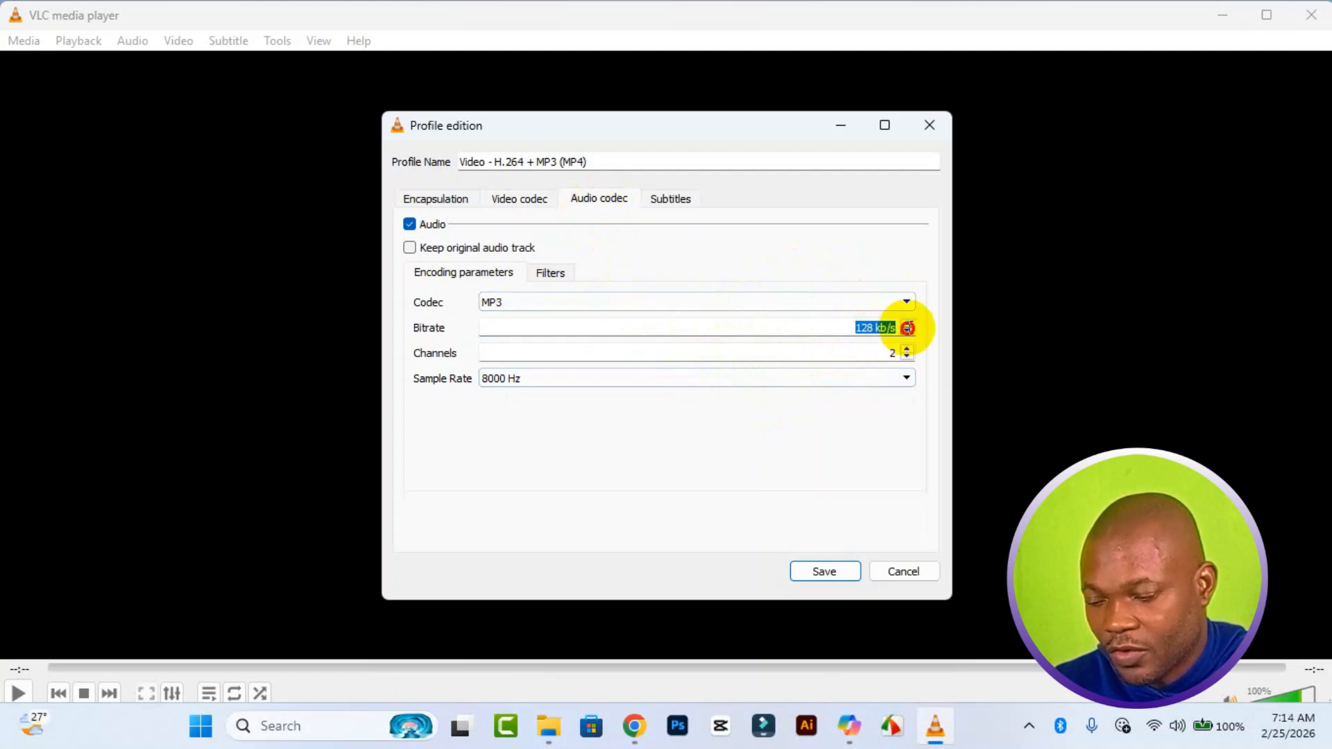
Step: Enable subtitles in the profile with the DVB subtitle codec, overlay them on the video, and save the profile
click(669, 203)
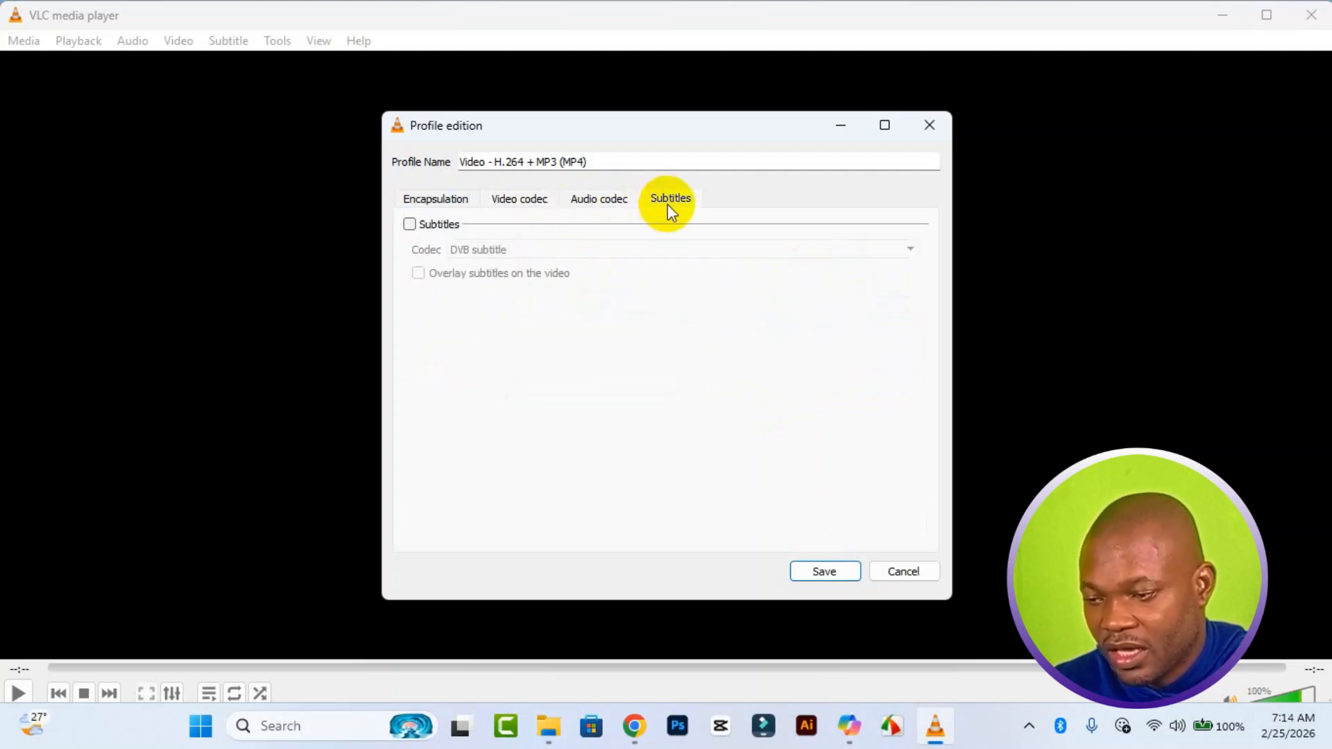
click(414, 228)
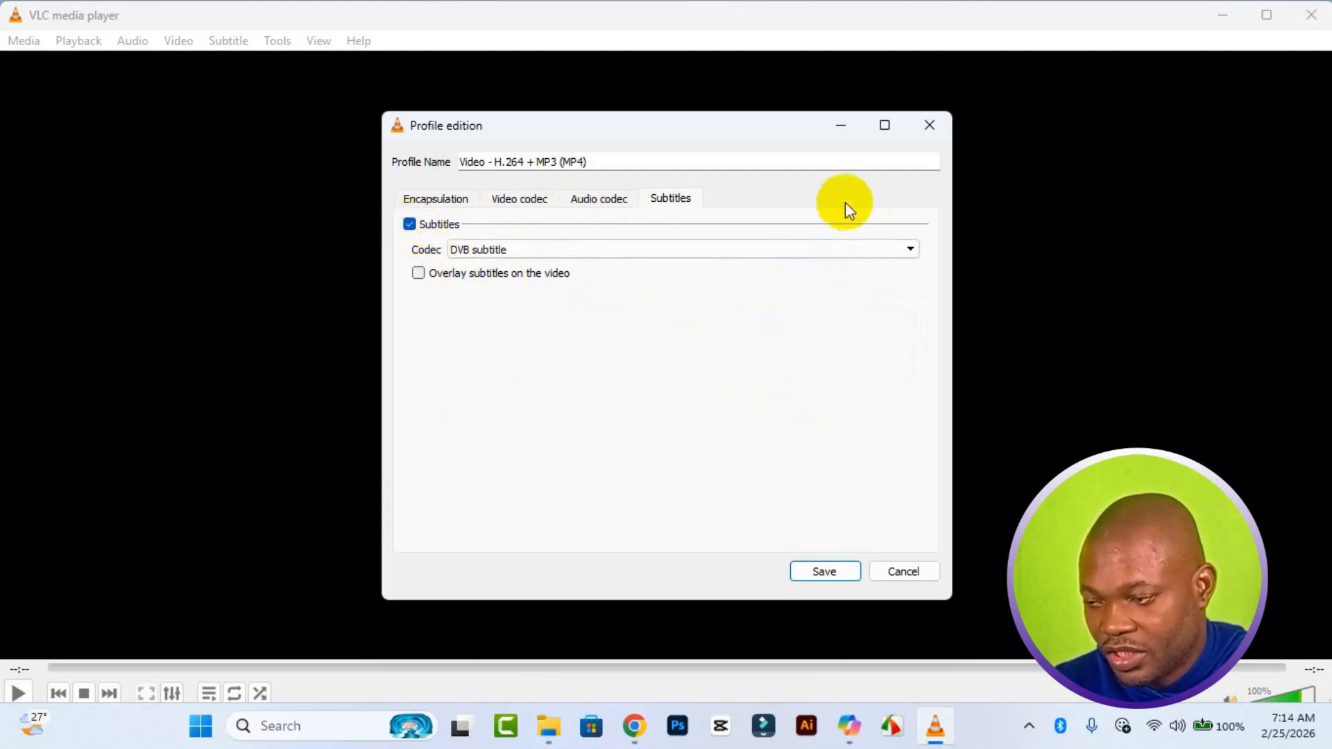
click(908, 251)
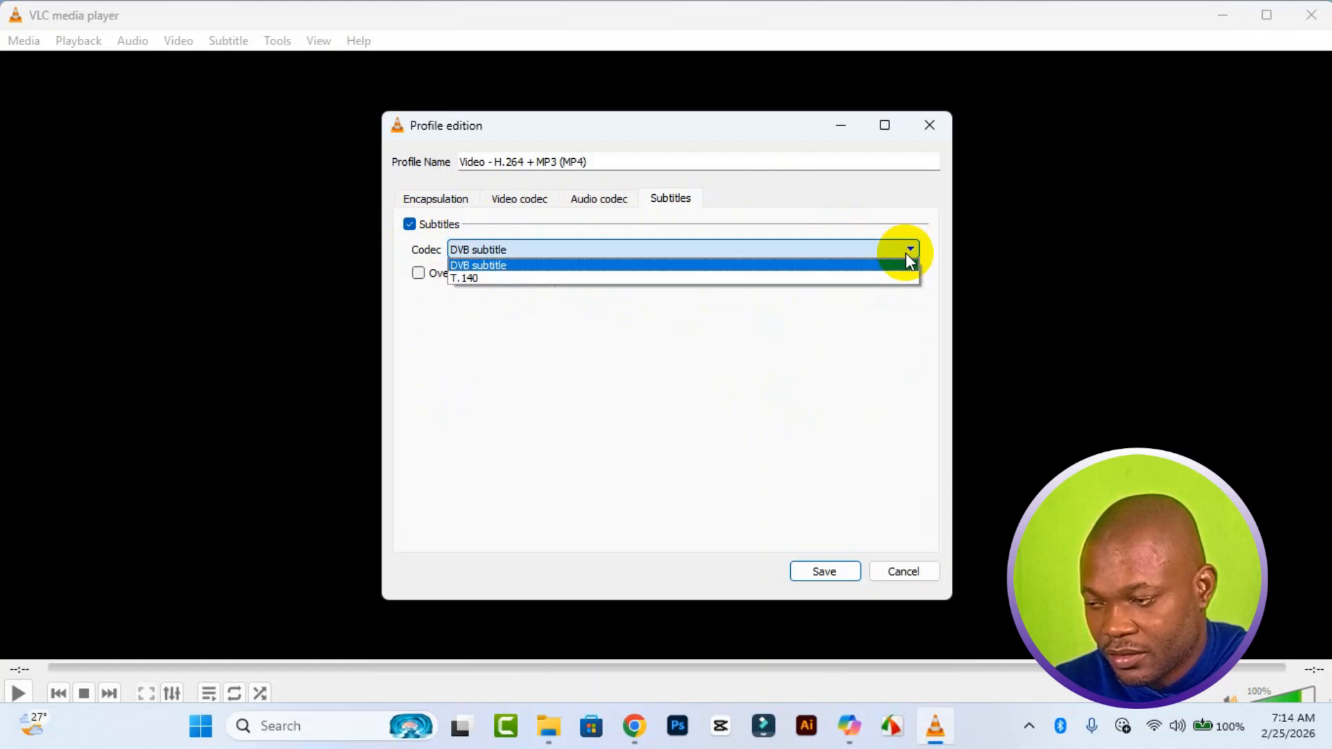
click(891, 267)
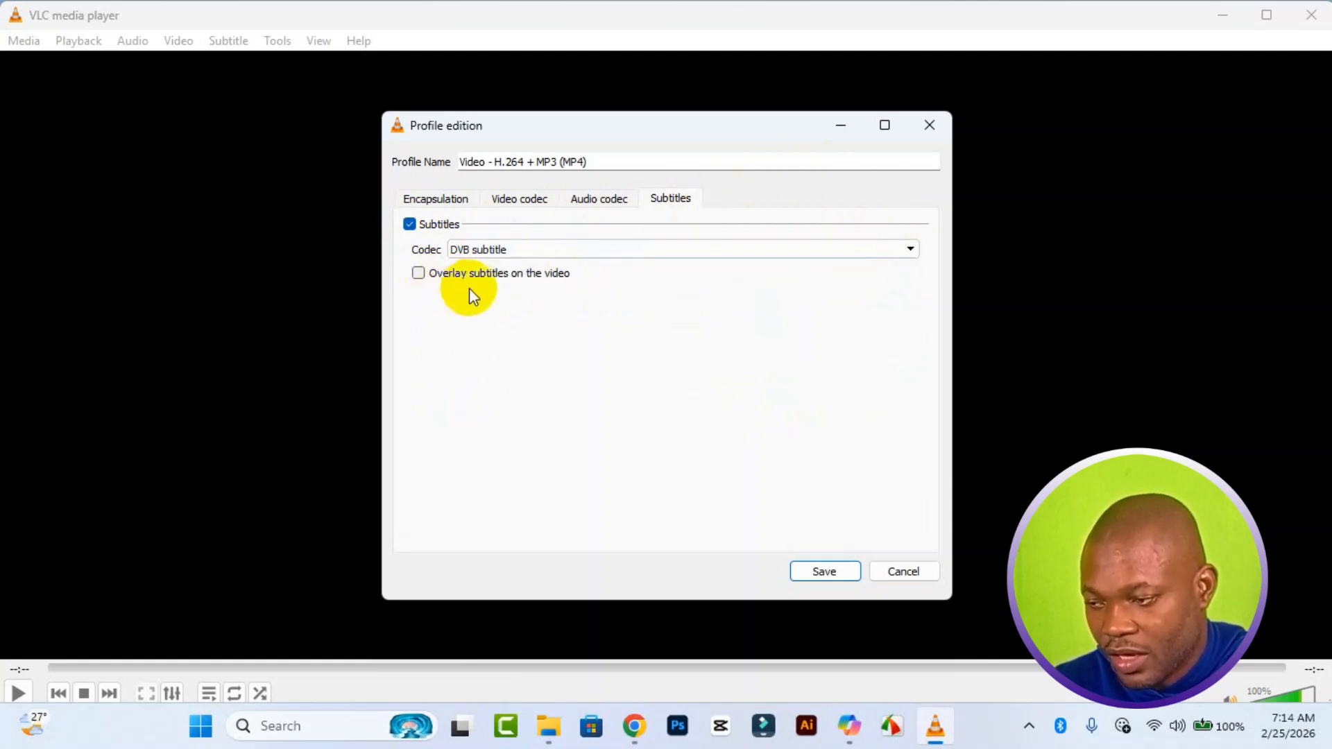
click(419, 275)
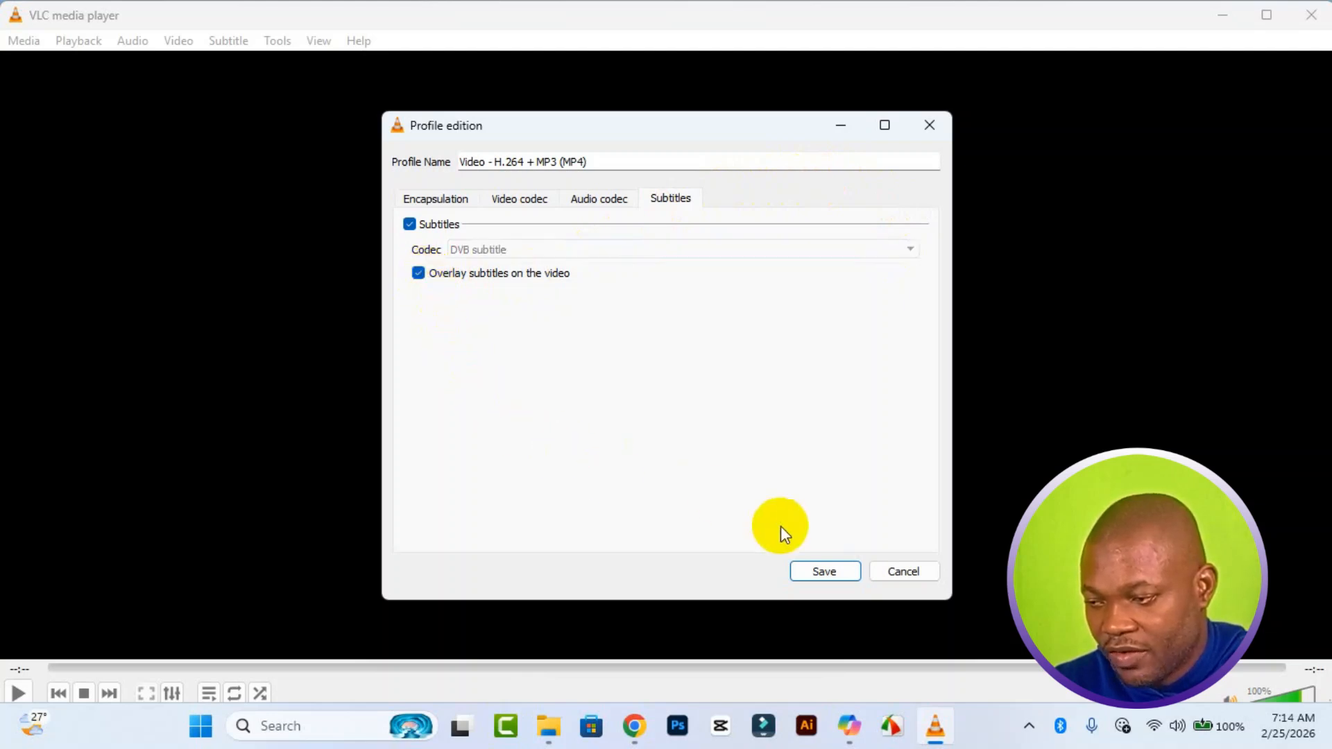
click(823, 571)
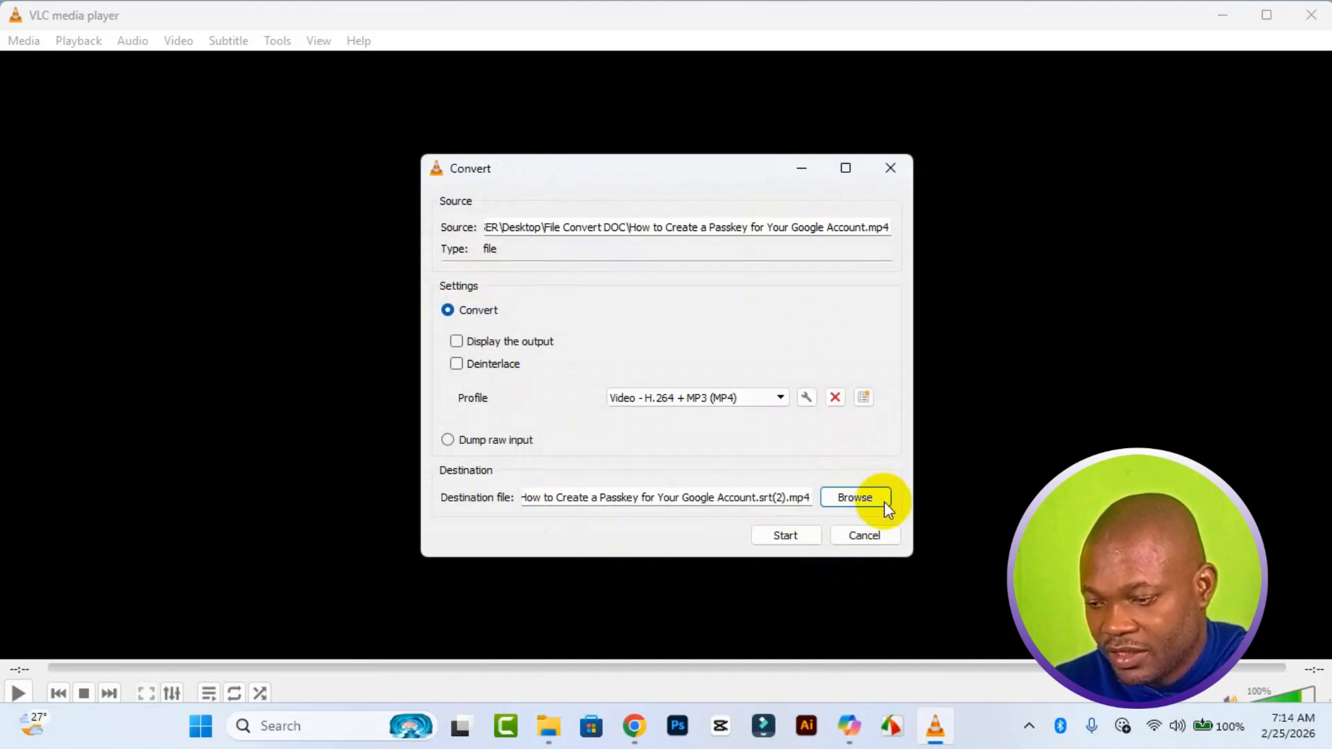
Step: Start the conversion and bring the File Convert DOC folder into view to watch for the output file
click(786, 536)
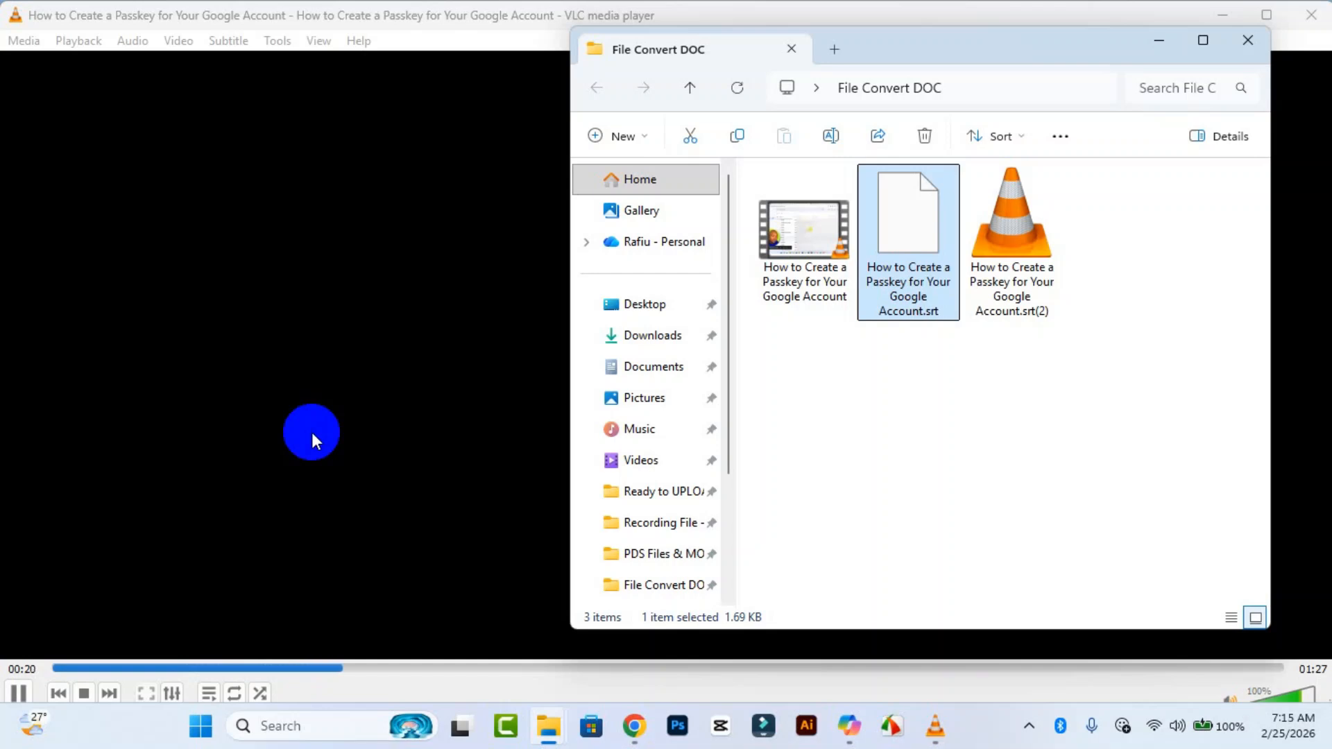
click(1308, 696)
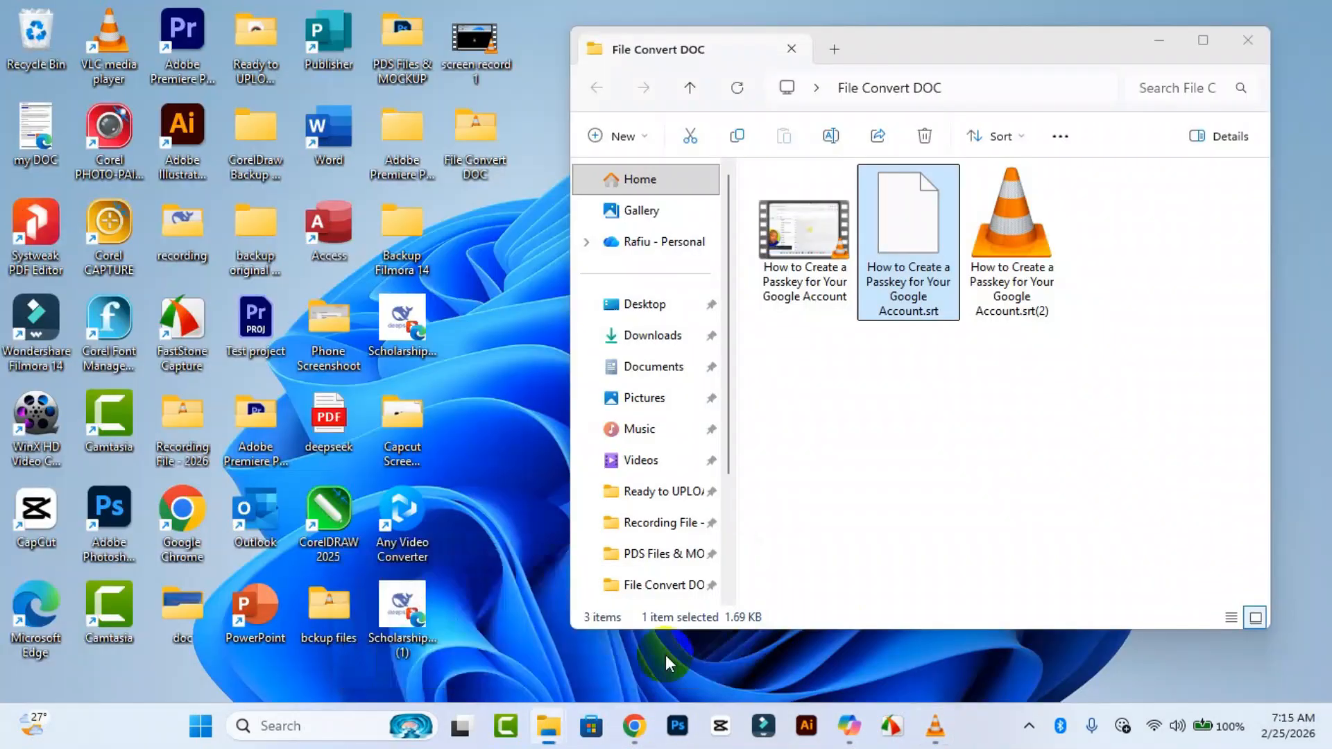
click(665, 655)
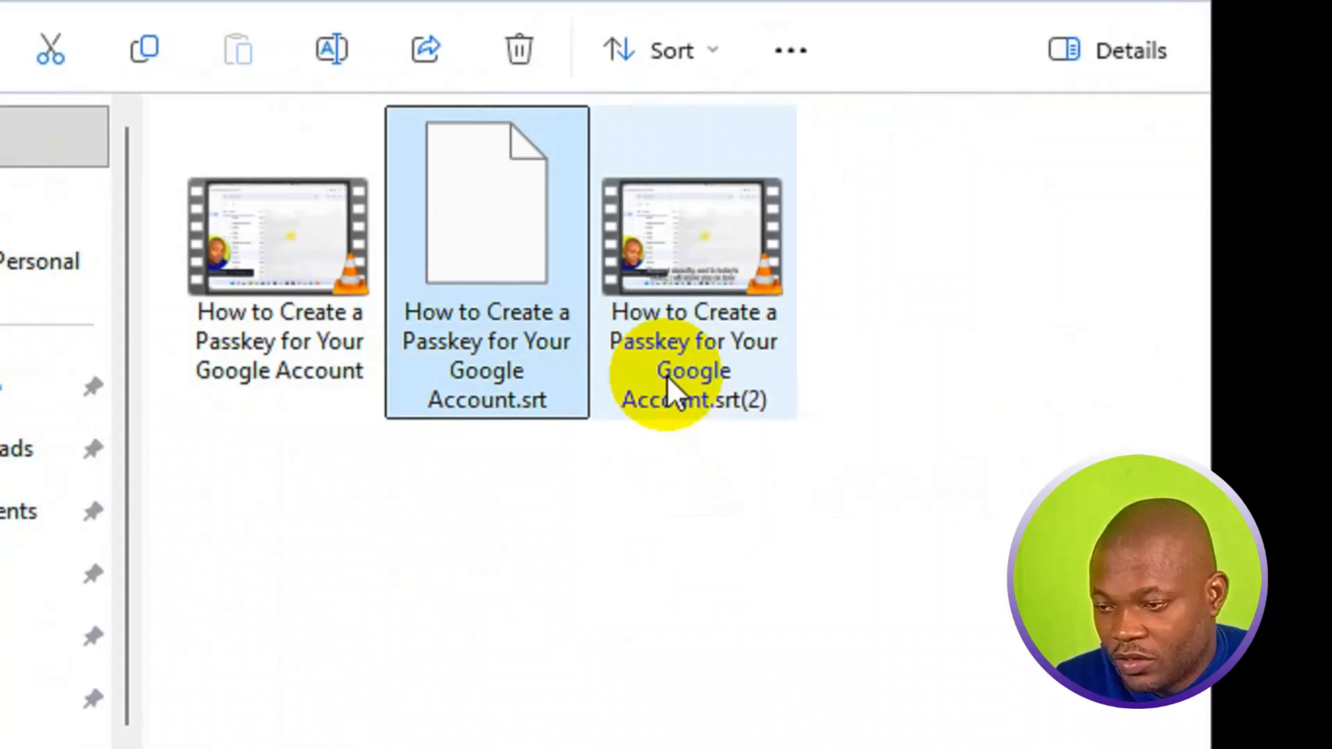
Step: Play the converted How to Create a Passkey for Your Google Account.srt(2) video to check its subtitles, raising the volume to 119%, and pause it
click(998, 301)
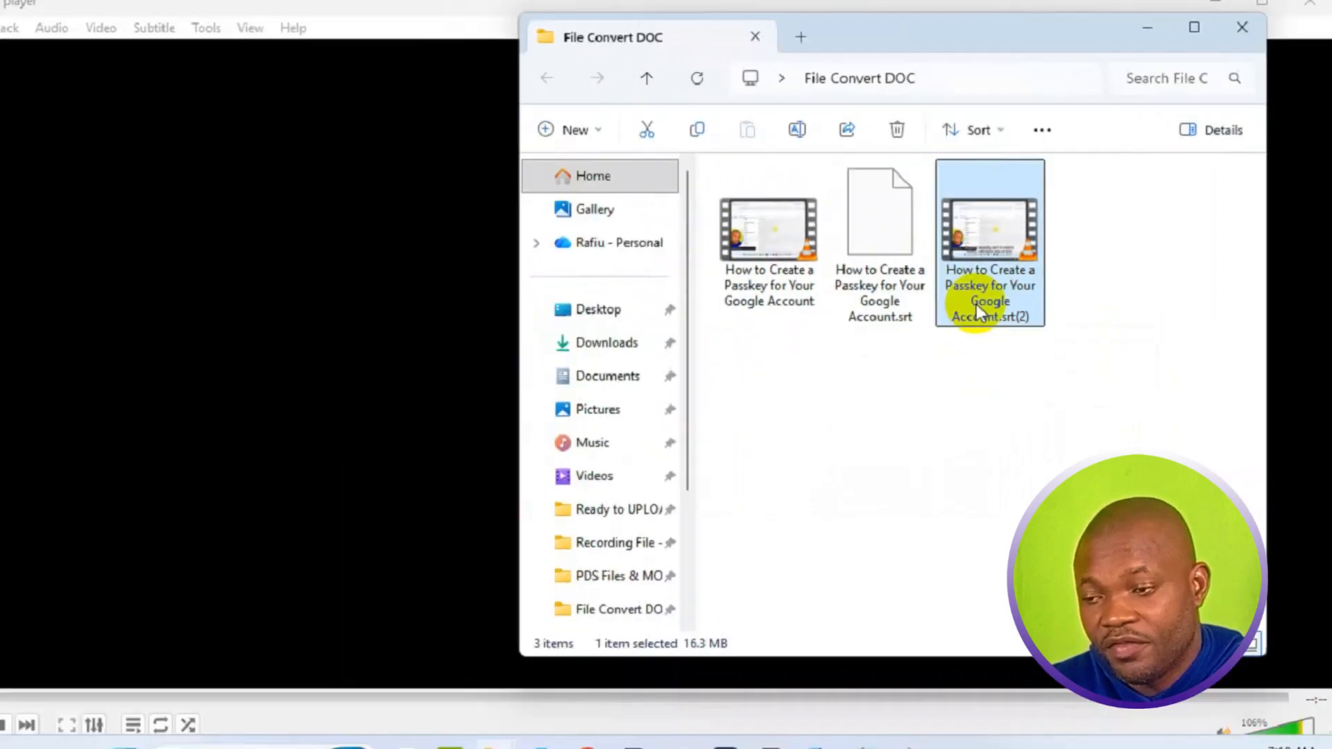
double_click(976, 306)
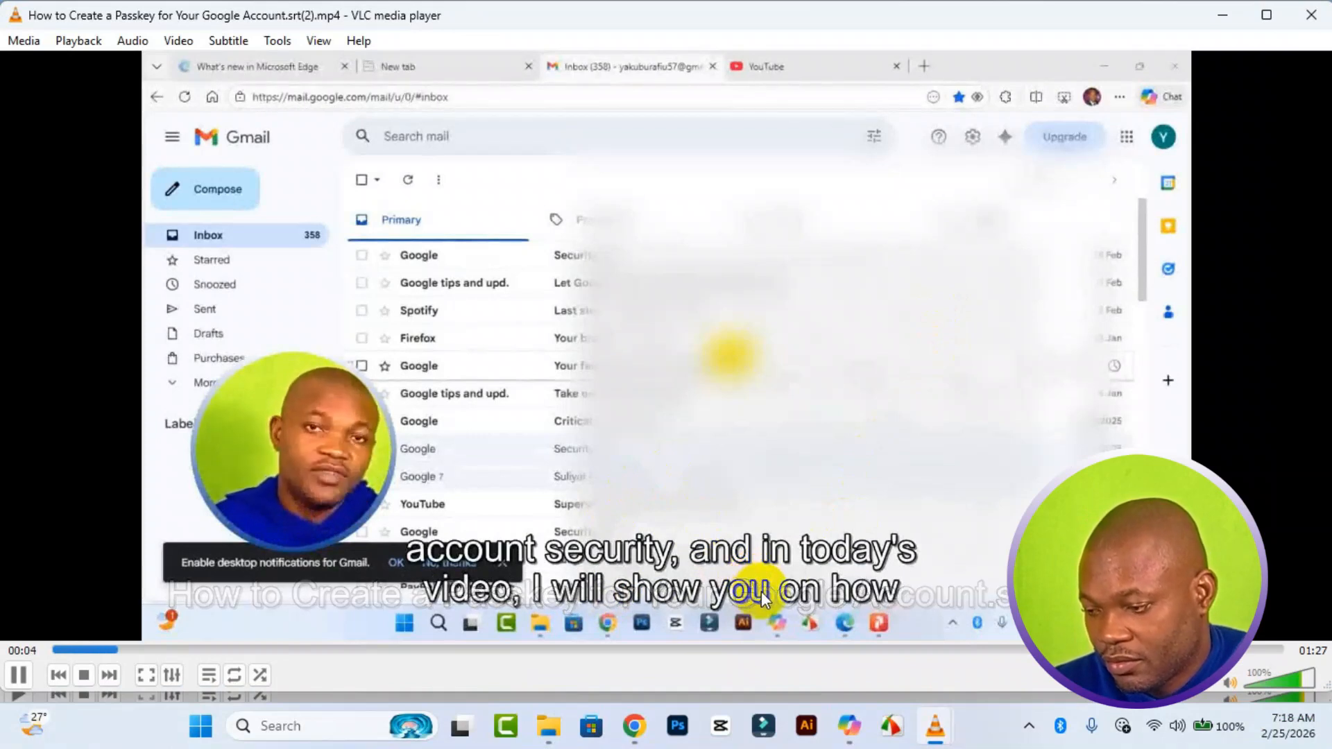
key(space)
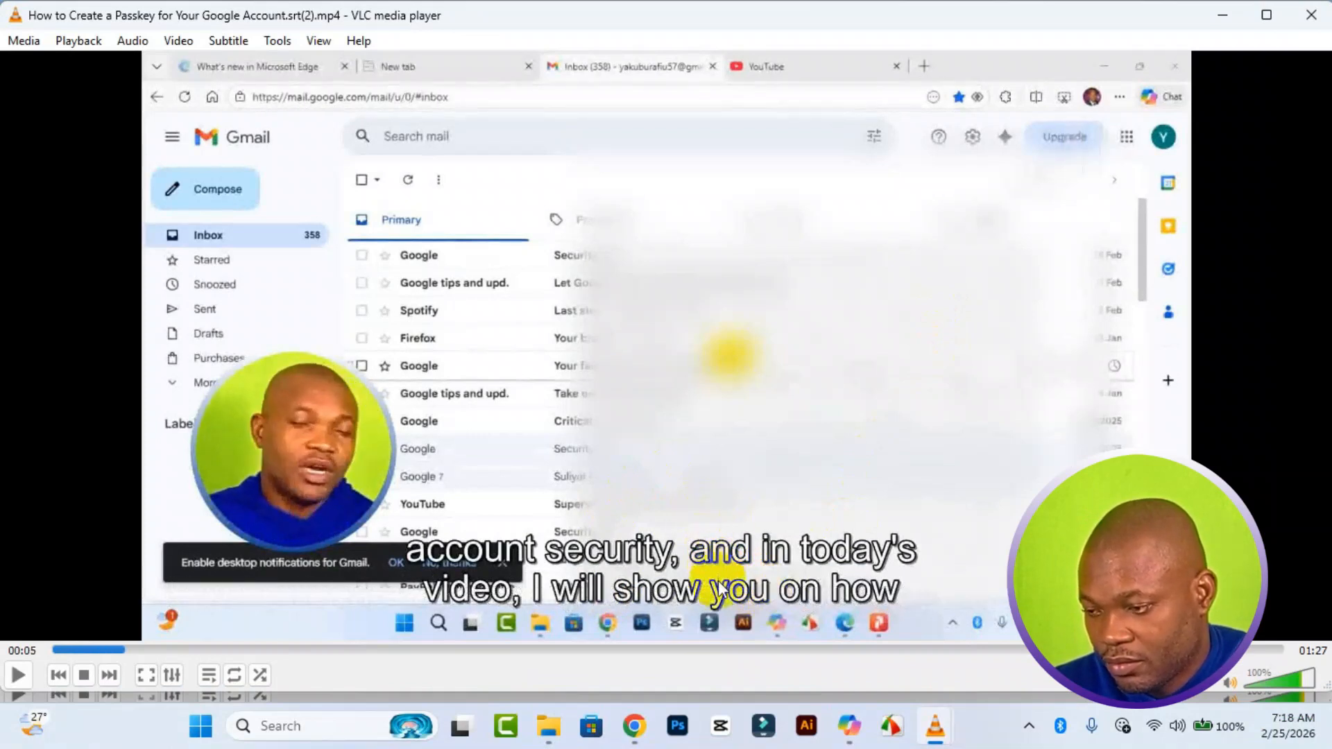
key(space)
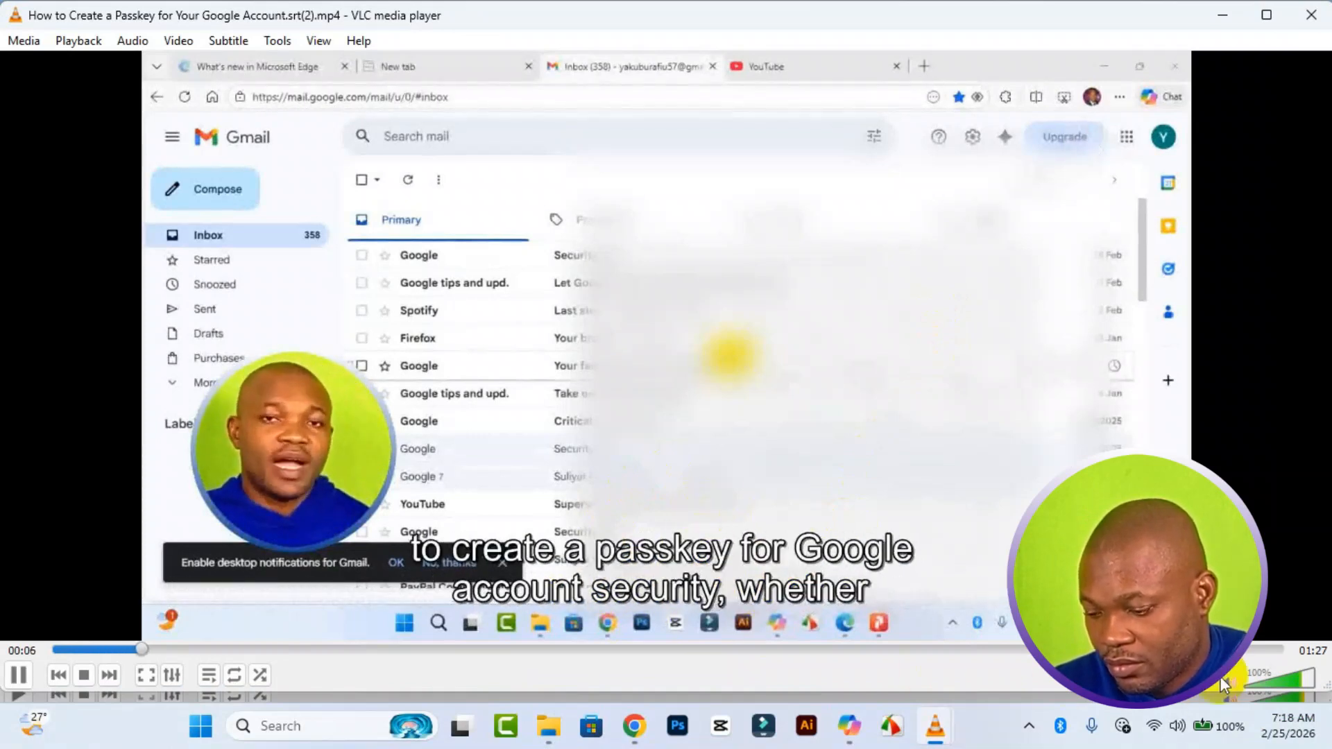
click(1313, 684)
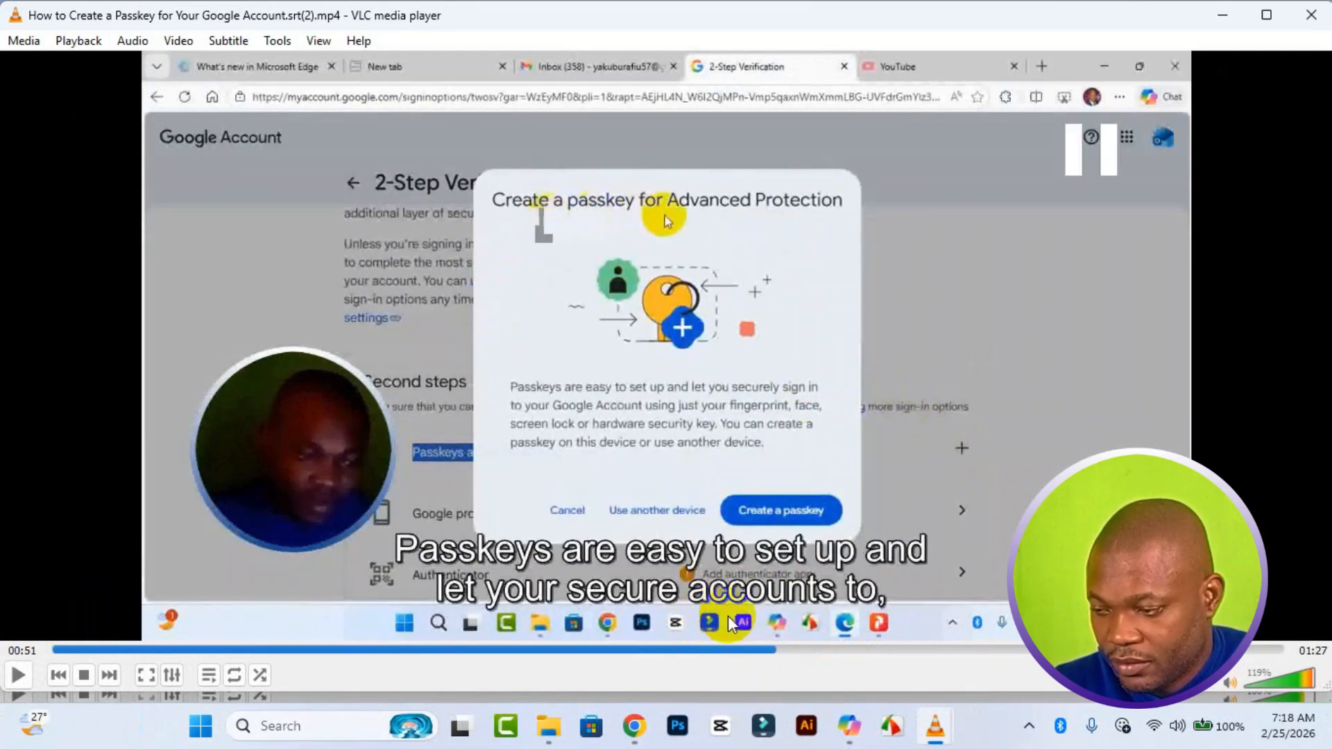
key(space)
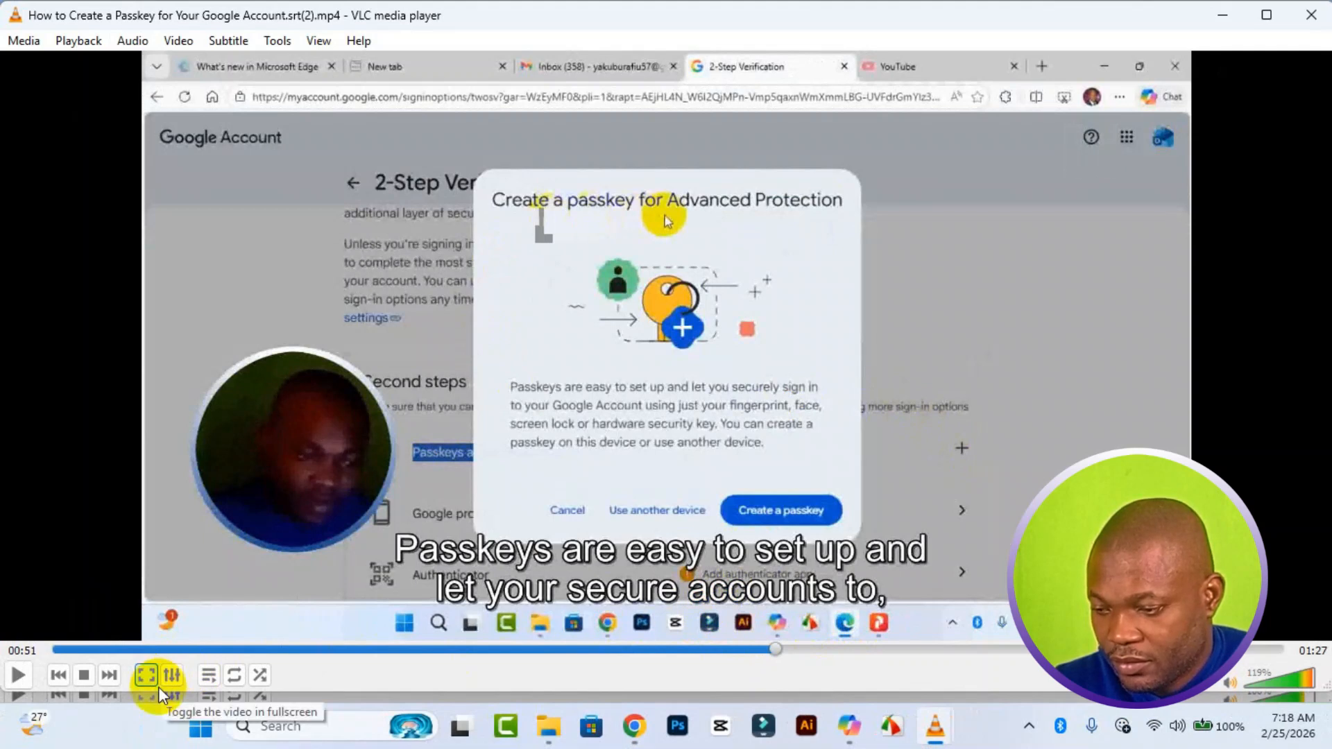